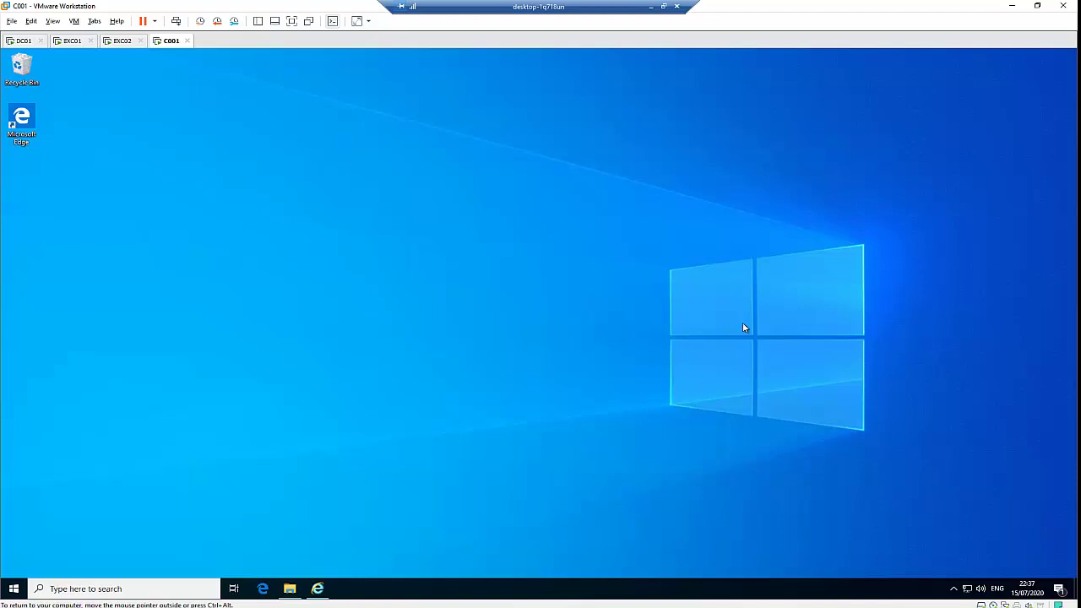
- Show the VM's hidden notification-area icons, revealing the Citrix Workspace icon
left_click(954, 589)
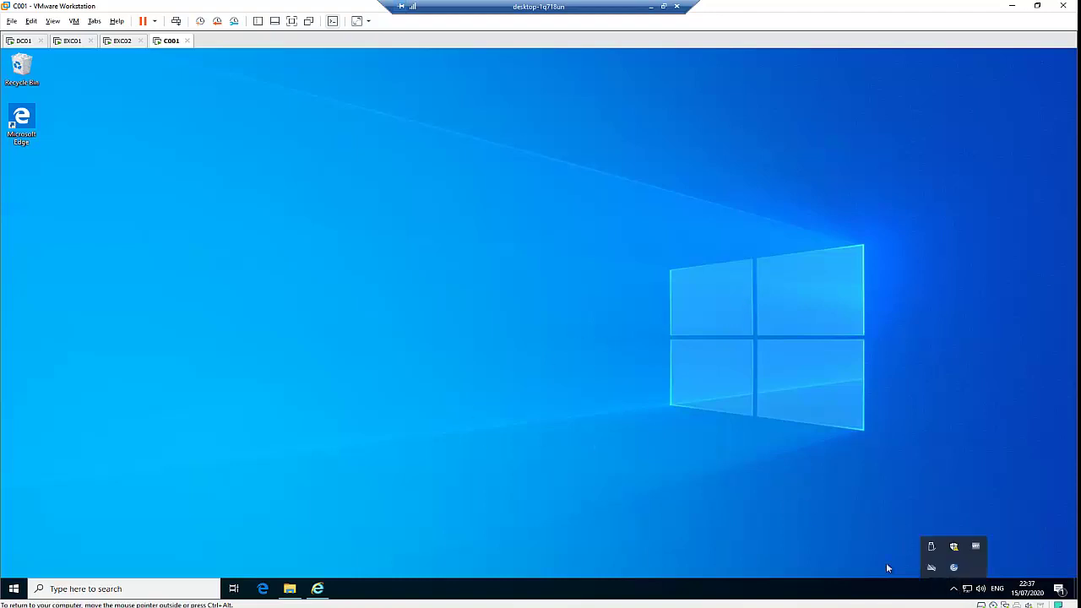
- Open the empty Citrix Connection Center from the tray icon menu and close it, twice
right_click(955, 569)
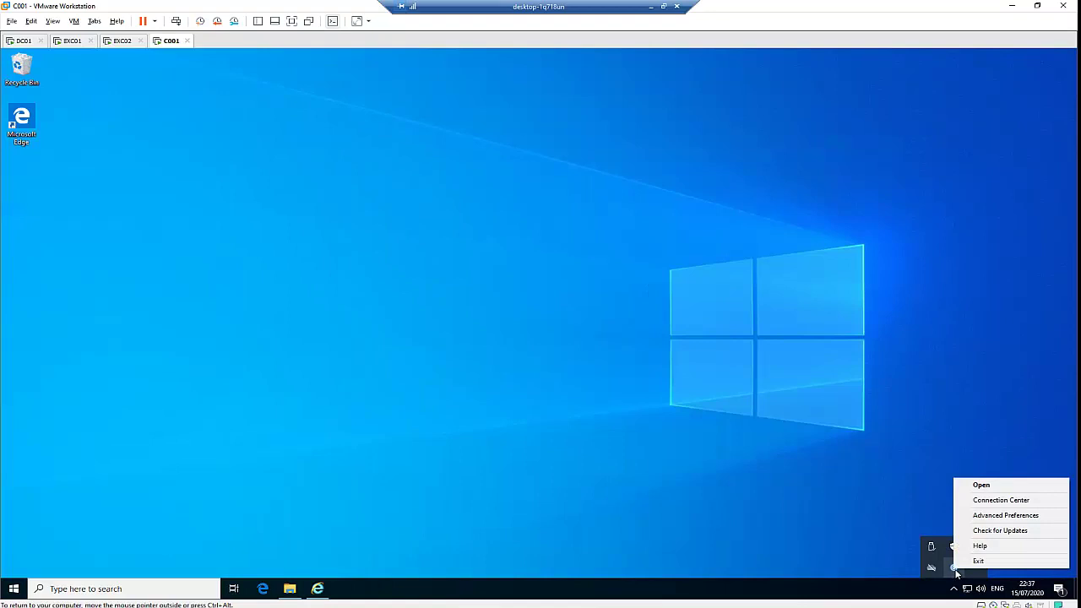
left_click(998, 501)
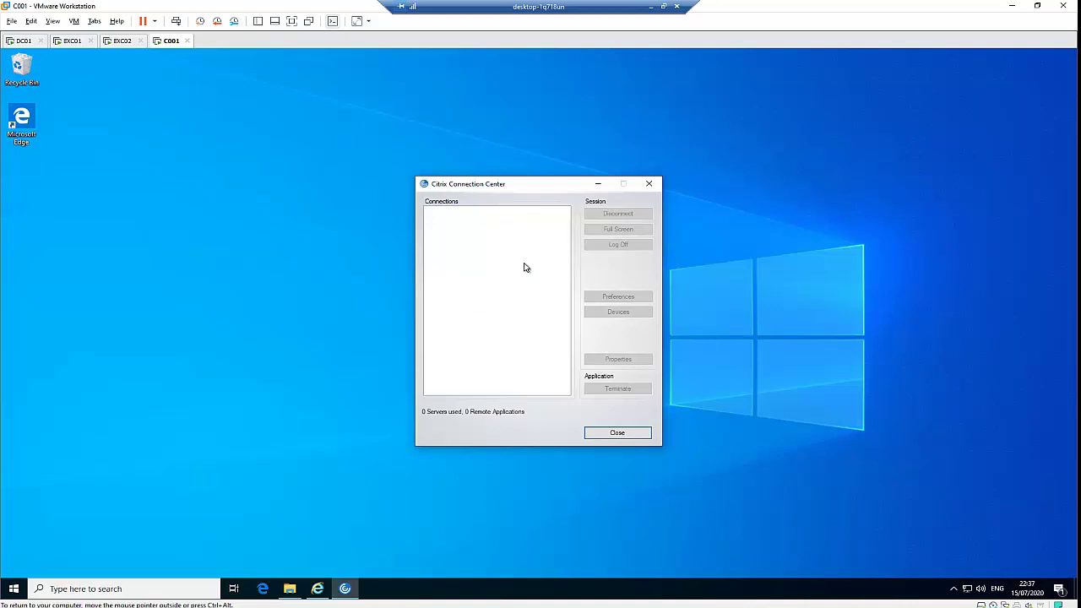
key("Escape")
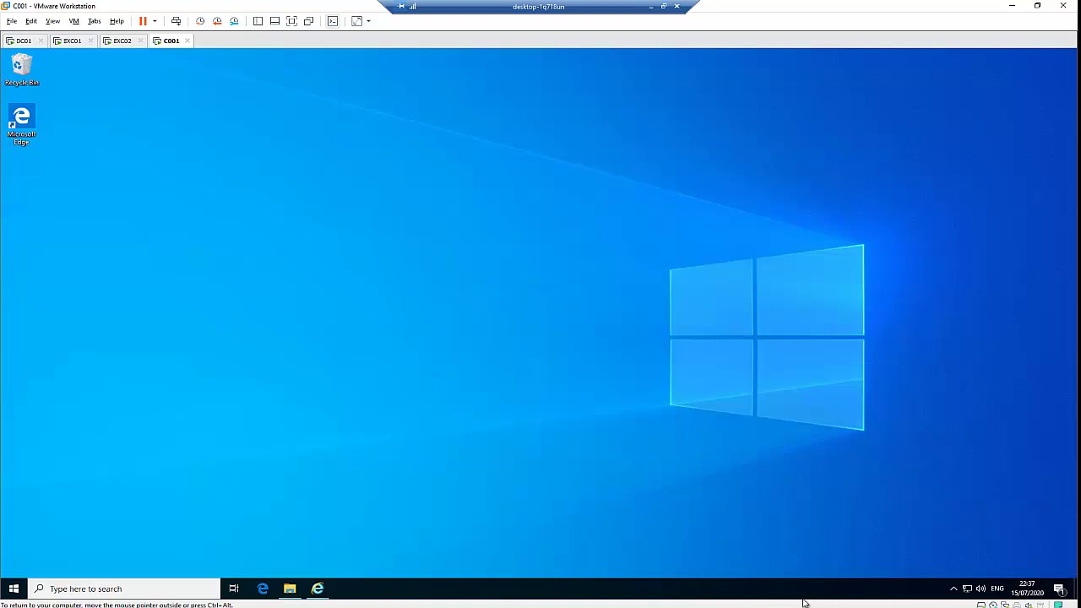
left_click(954, 589)
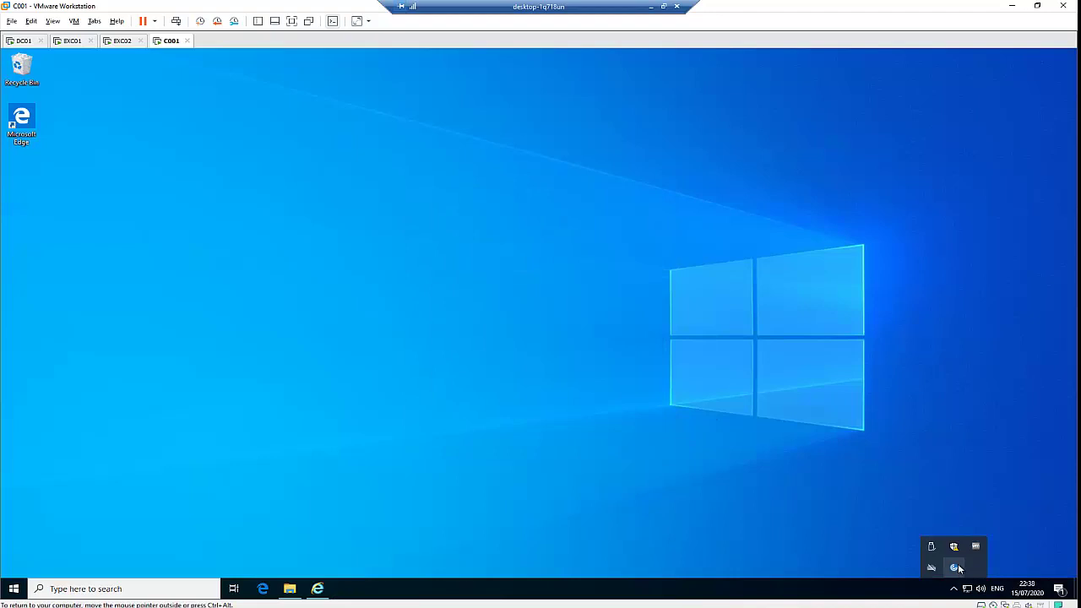
right_click(959, 569)
left_click(989, 500)
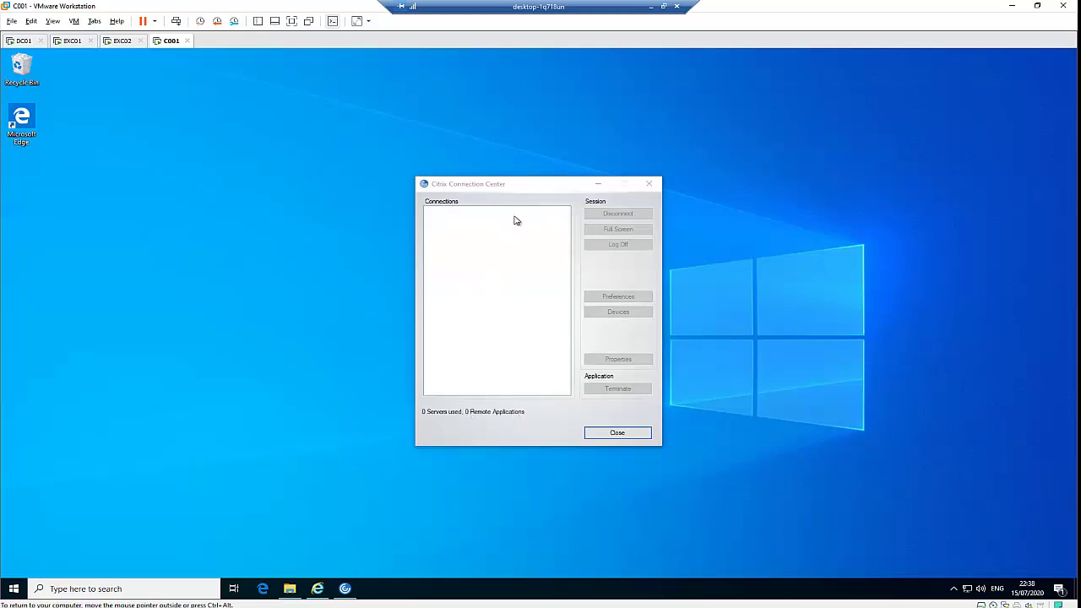
key("alt+F4")
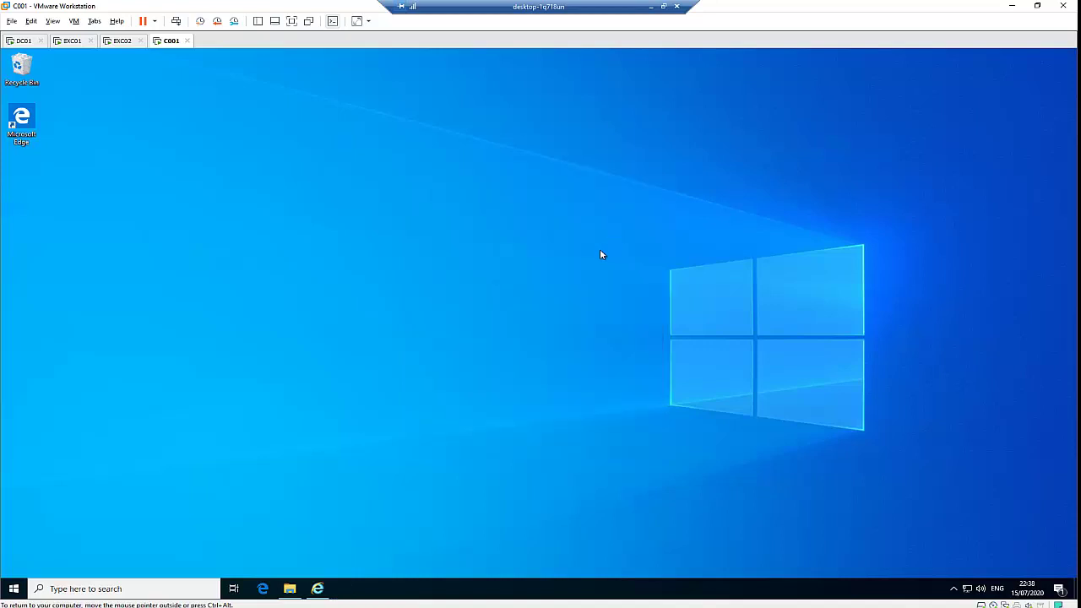
- Open Citrix Workspace Advanced Preferences from the tray icon menu
left_click(954, 589)
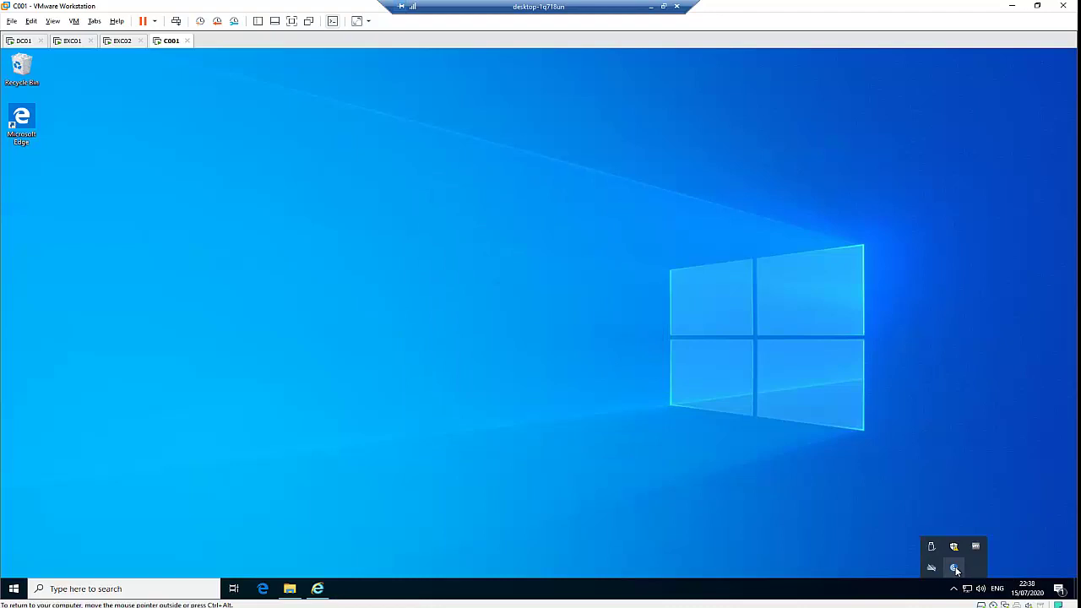
right_click(955, 570)
left_click(977, 512)
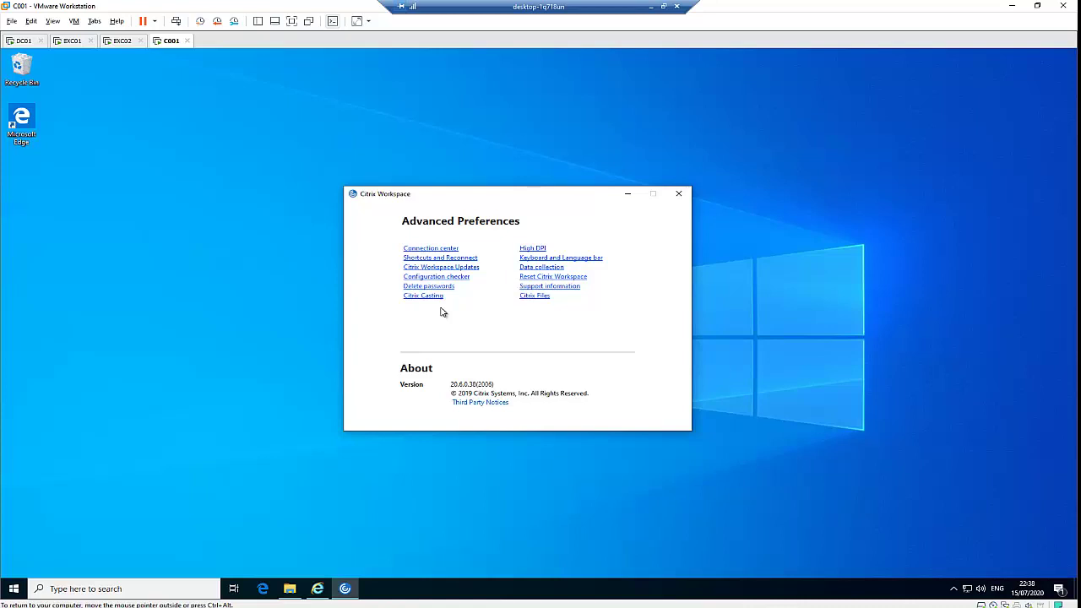
- Open the Connection Center from Advanced Preferences, showing 0 servers and 0 remote applications, then close it
left_click(446, 248)
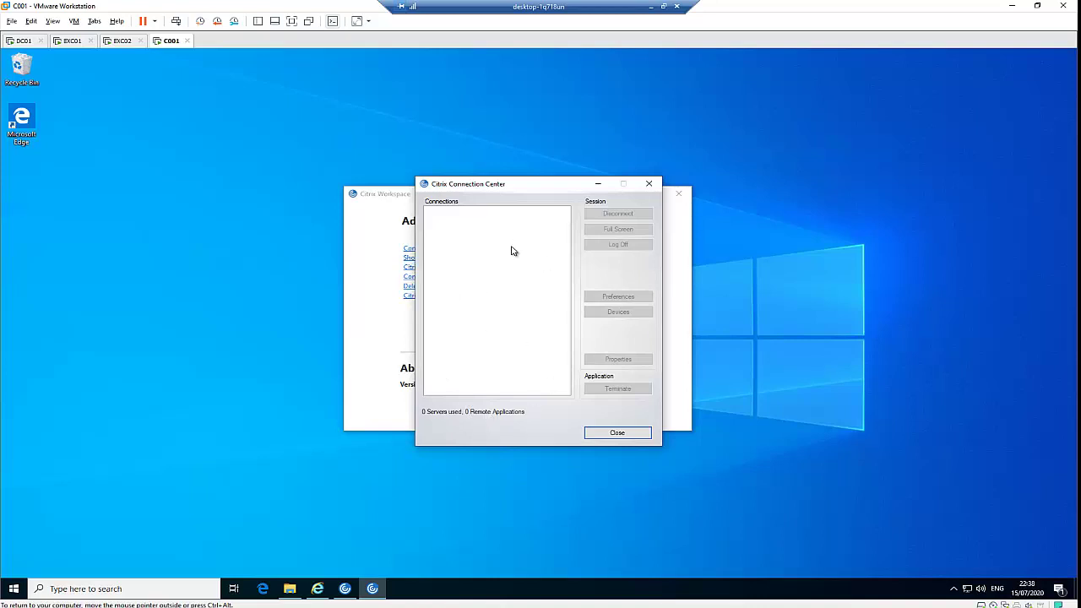
key("Escape")
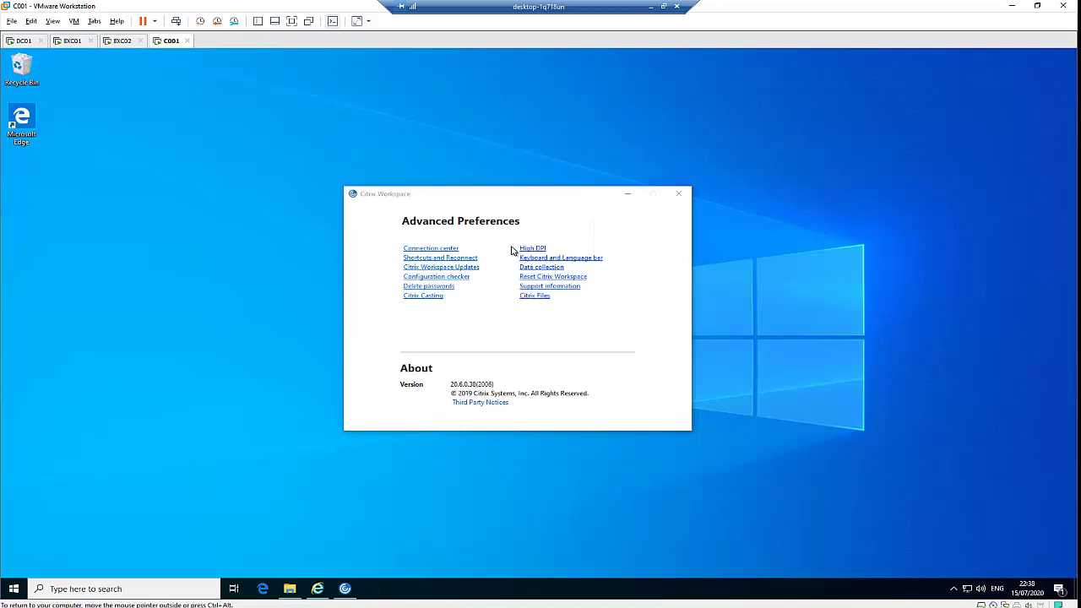
left_click(448, 249)
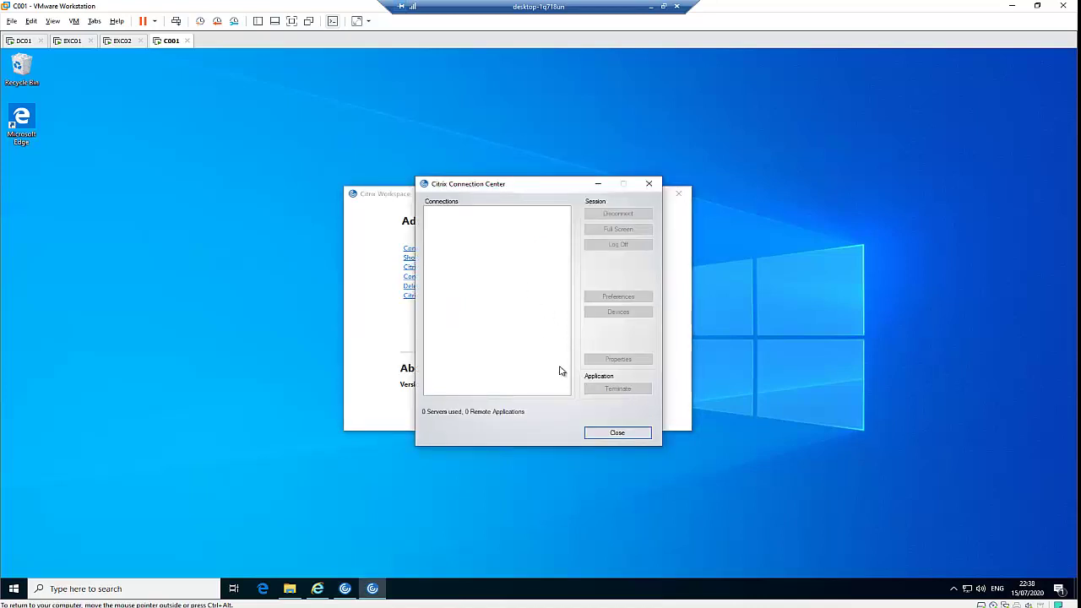
left_click(617, 433)
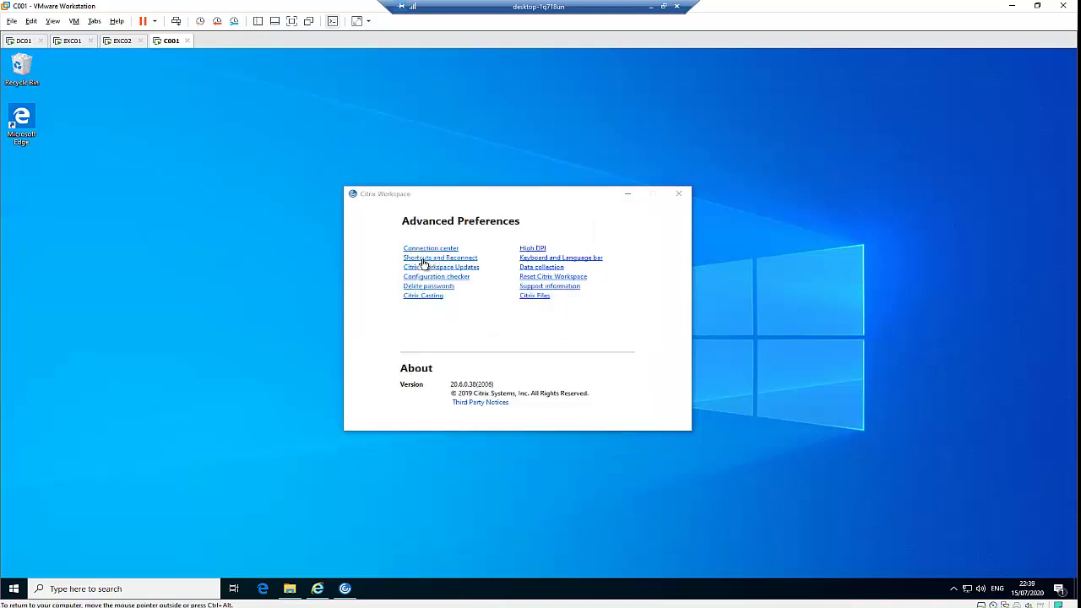
- In Shortcuts and Reconnect, show applications in both the Start menu and on the desktop, then view Reconnect Options
left_click(433, 258)
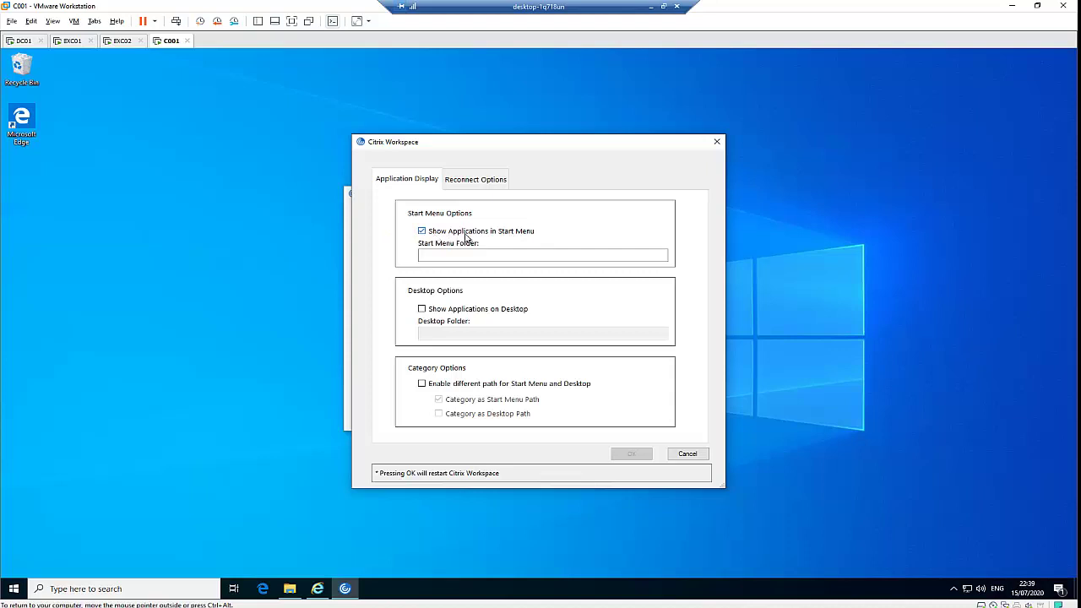
left_click(422, 233)
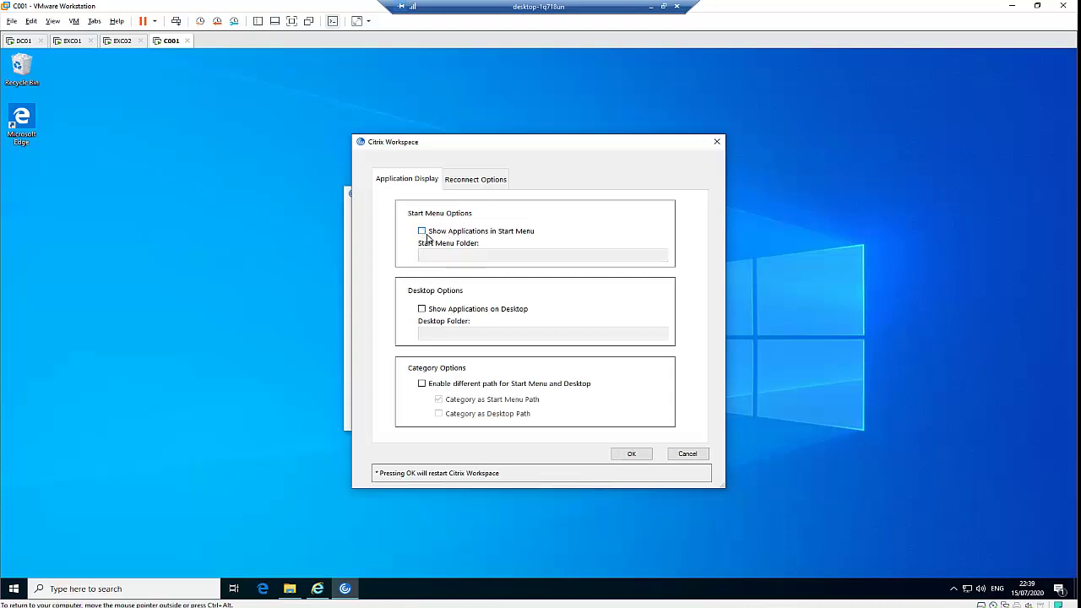
left_click(423, 309)
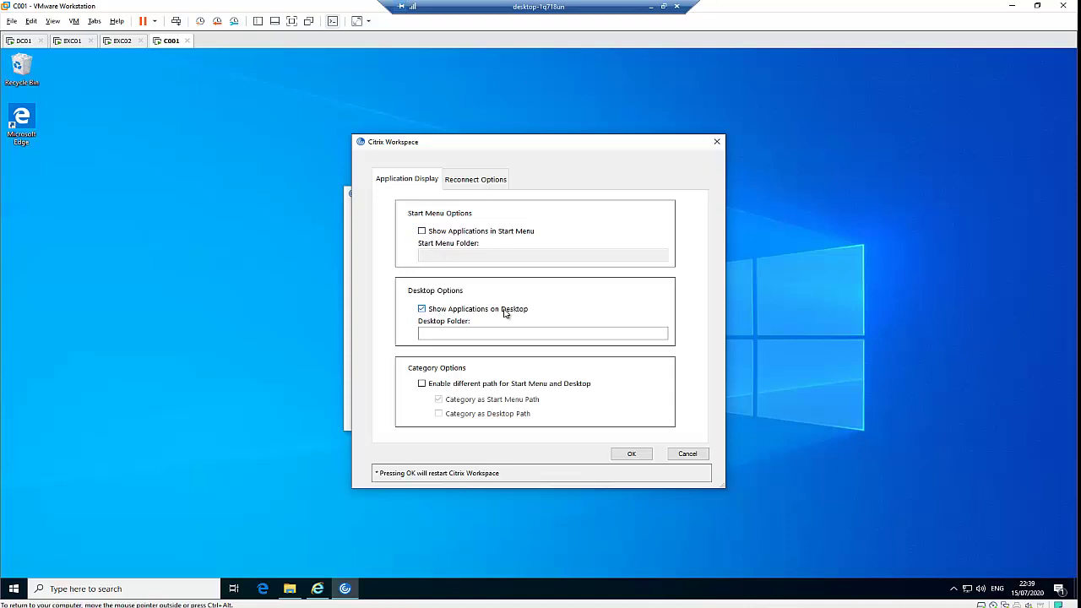
left_click(423, 232)
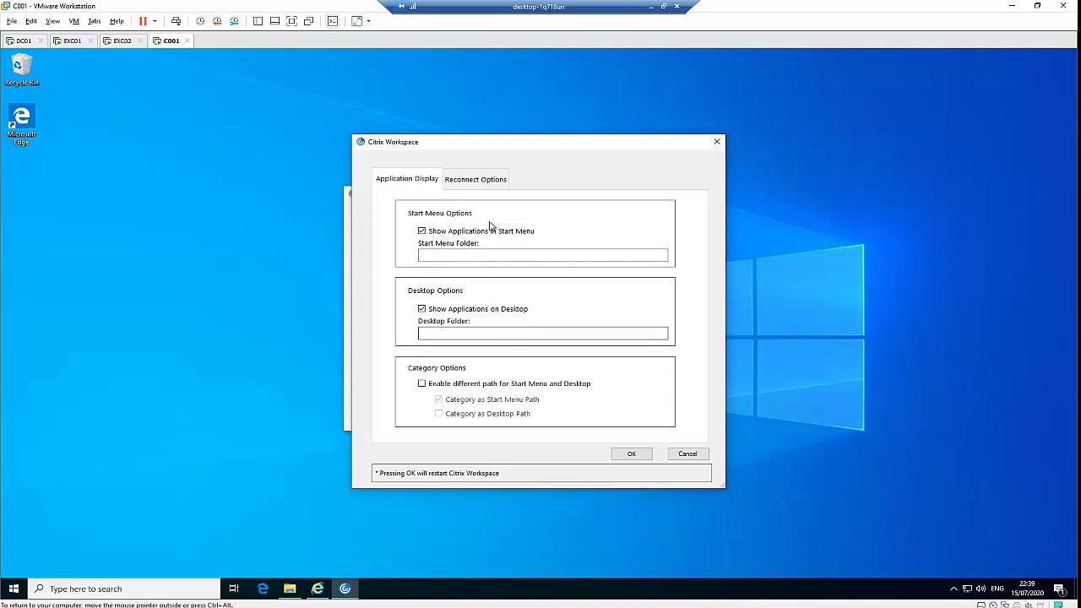
left_click(475, 181)
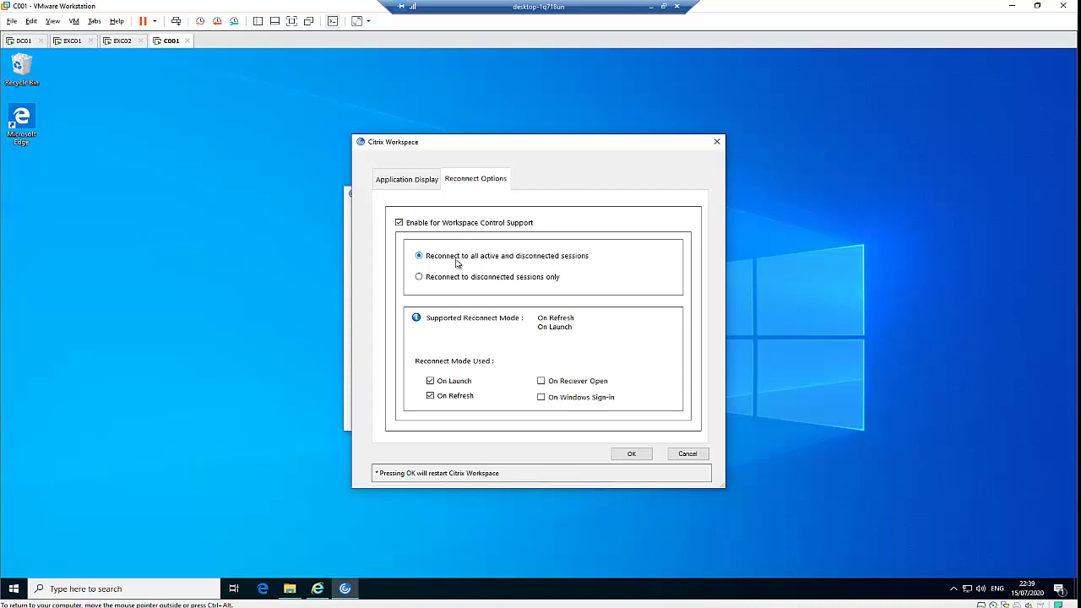
- Try different reconnect modes and triggers, then cancel the dialog without saving them
left_click(482, 283)
left_click(482, 259)
left_click(437, 398)
left_click(432, 381)
left_click(542, 382)
left_click(684, 456)
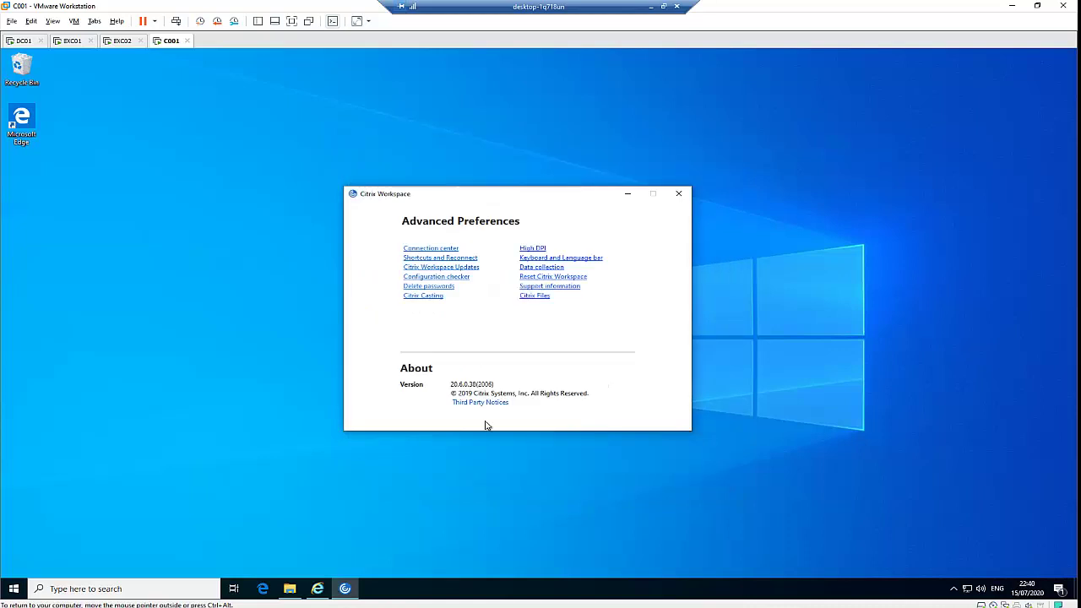
- Save Citrix Workspace update notifications as 'Yes, notify me' and open the Configuration Checker
left_click(448, 269)
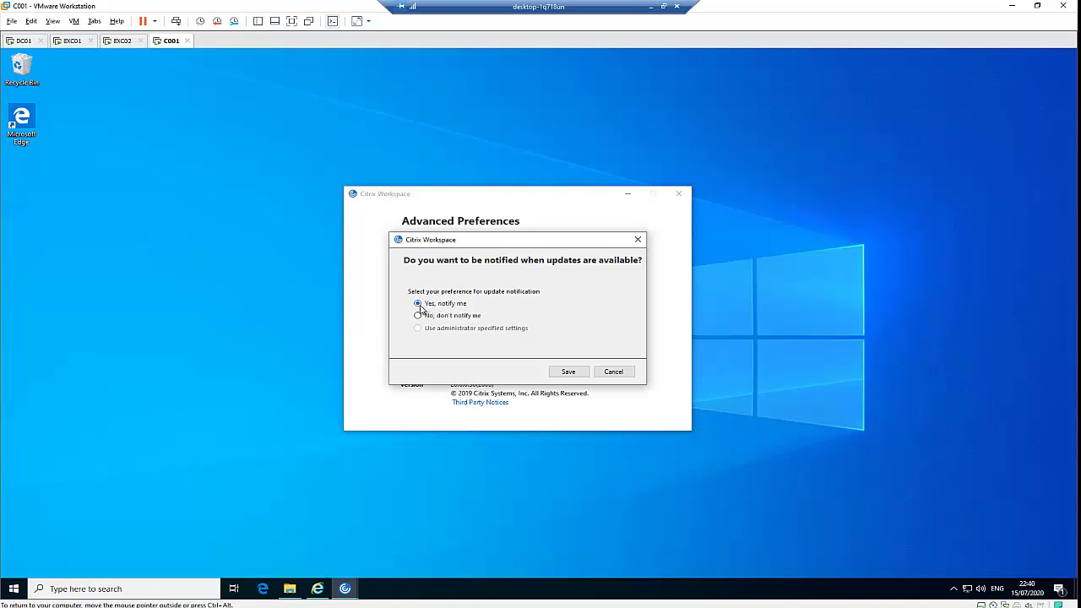
left_click(443, 319)
left_click(431, 305)
left_click(564, 372)
left_click(427, 288)
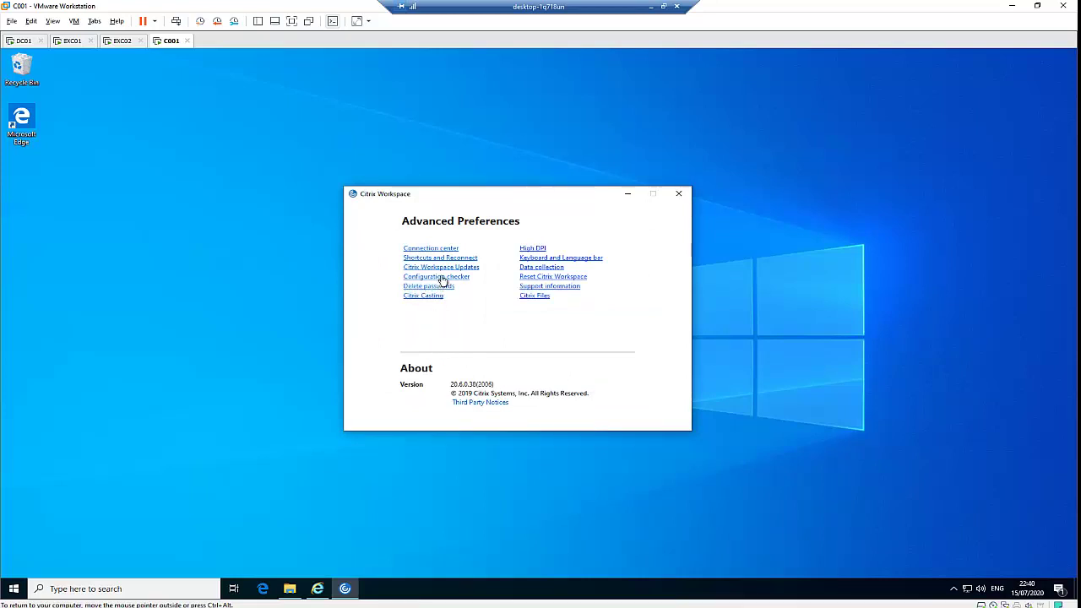
left_click(442, 279)
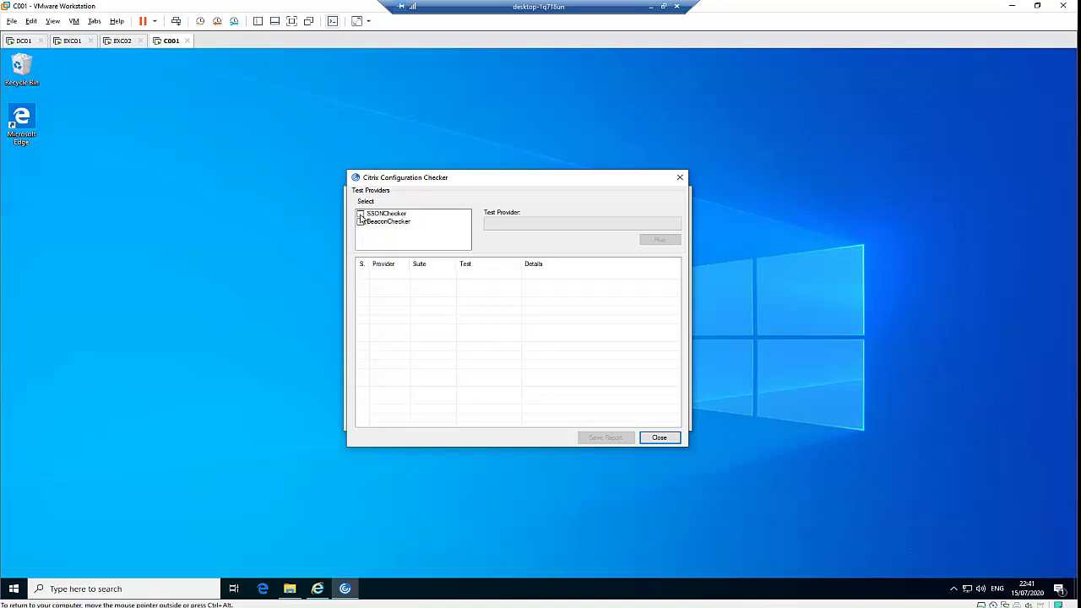
- Run the SSONChecker test in the Citrix Configuration Checker
left_click(361, 215)
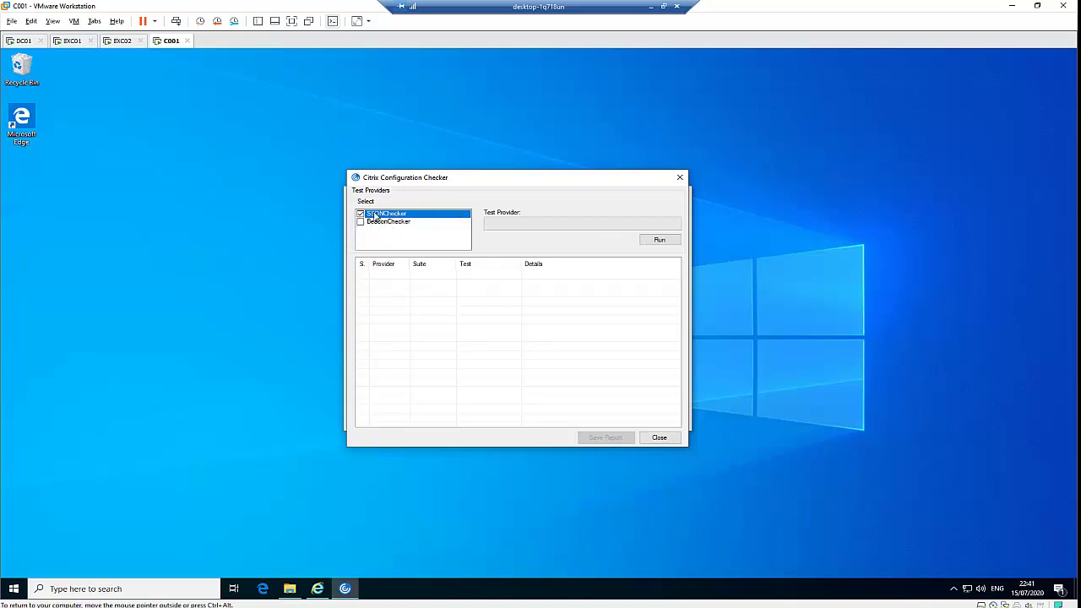
left_click(656, 243)
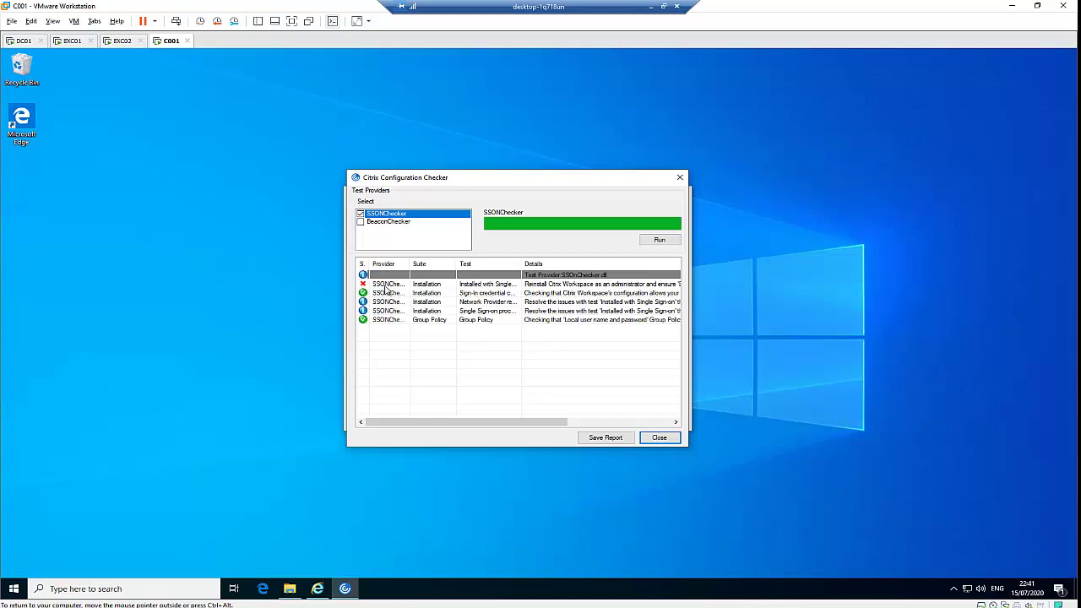
- Widen the Test column, read through the SSONChecker details, and close the Configuration Checker
left_click_drag(522, 267, 575, 266)
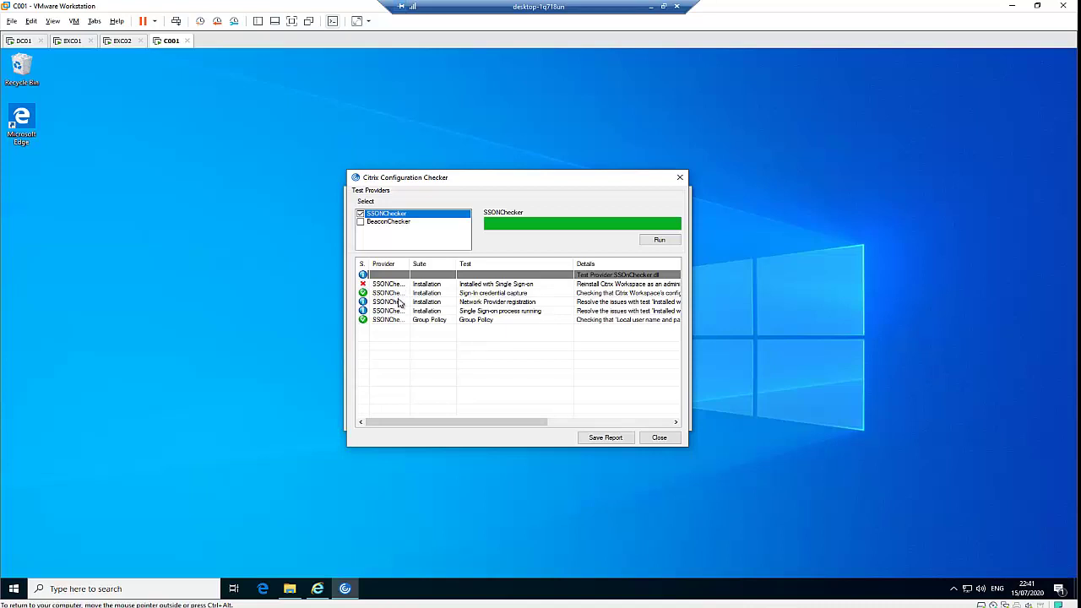
left_click_drag(466, 427, 579, 428)
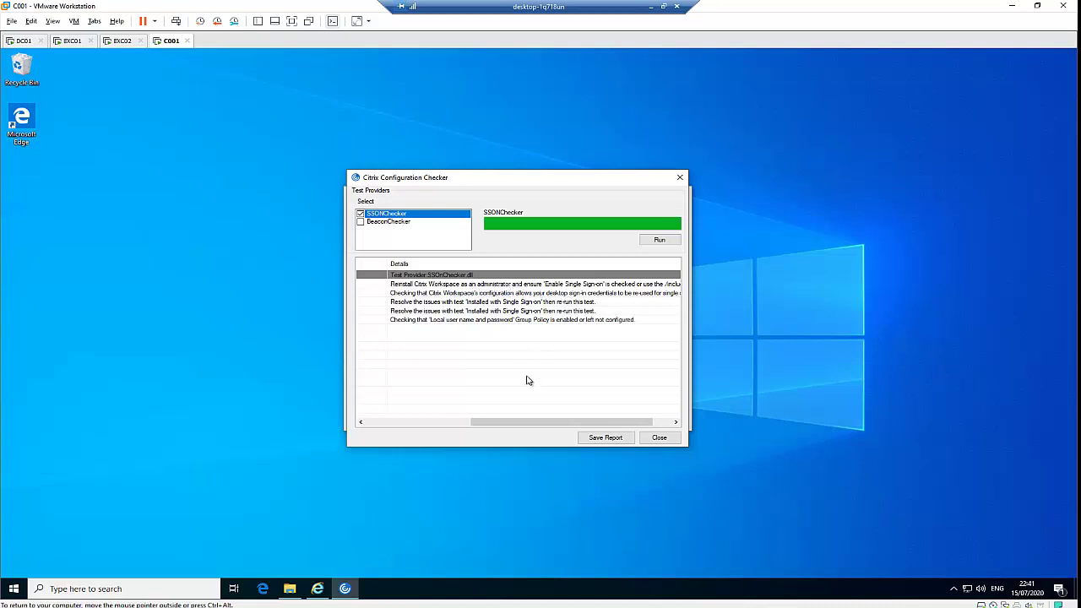
left_click_drag(558, 419, 597, 422)
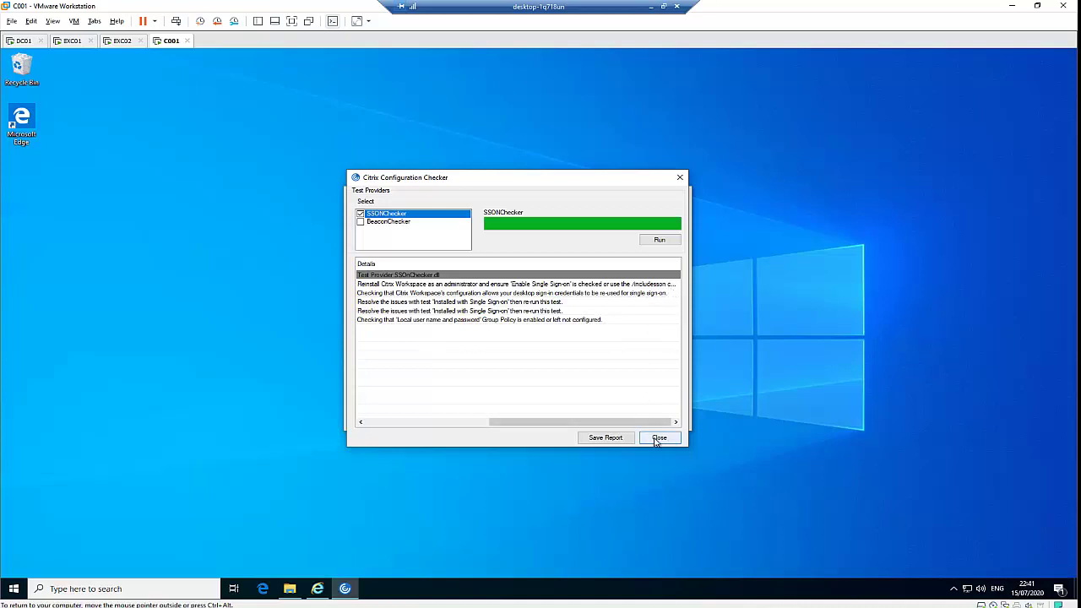
left_click_drag(515, 424, 380, 422)
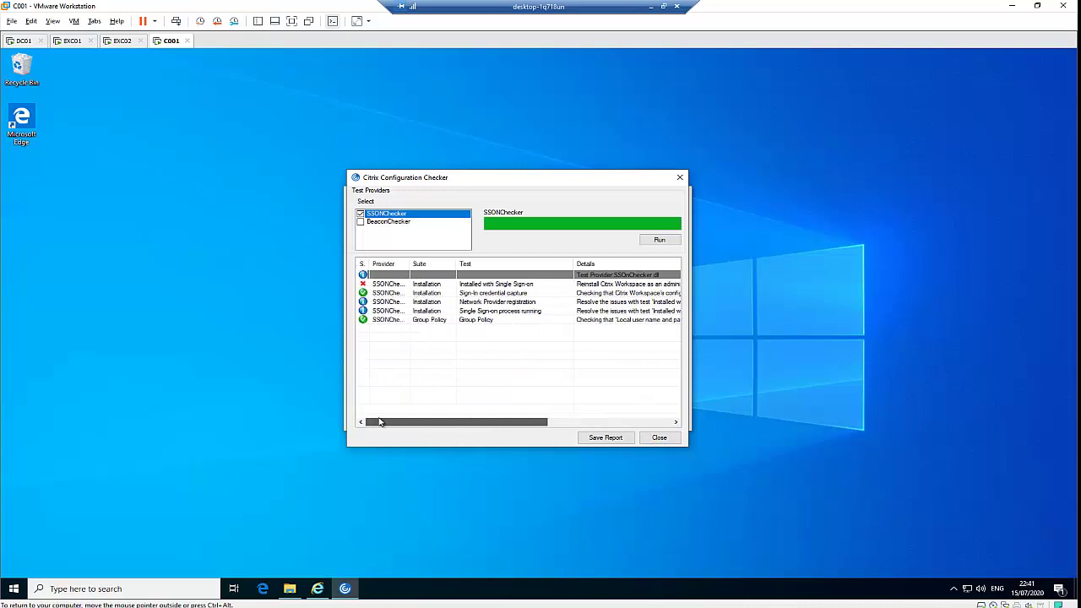
left_click(659, 438)
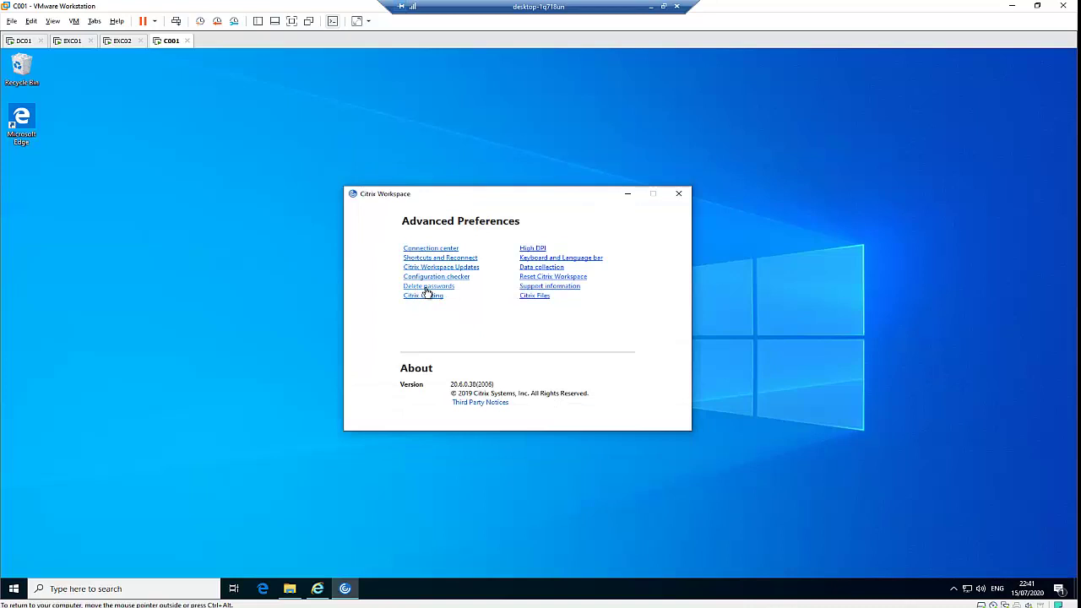
- Delete the stored passwords, then cancel the Citrix Casting startup prompt leaving it unchanged
left_click(429, 288)
left_click(579, 364)
left_click(435, 297)
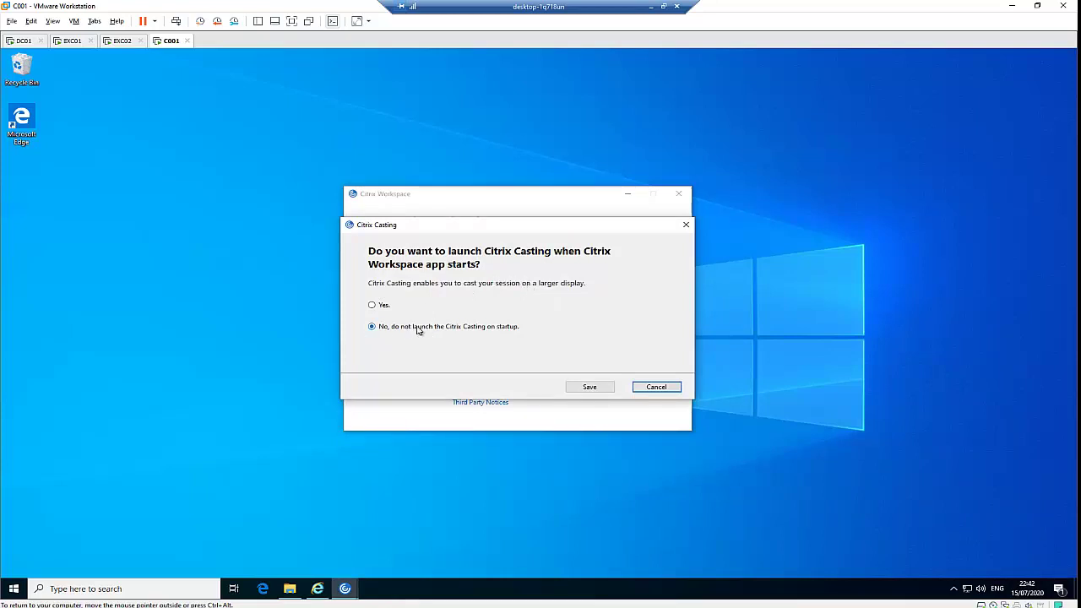
left_click(380, 306)
left_click(403, 331)
left_click(656, 391)
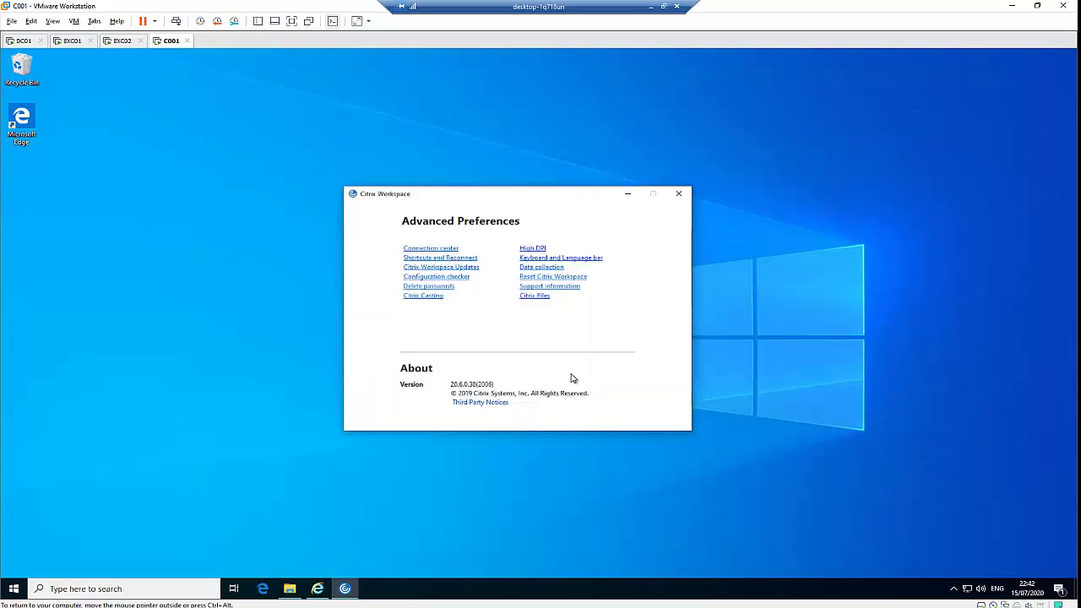
left_click(530, 249)
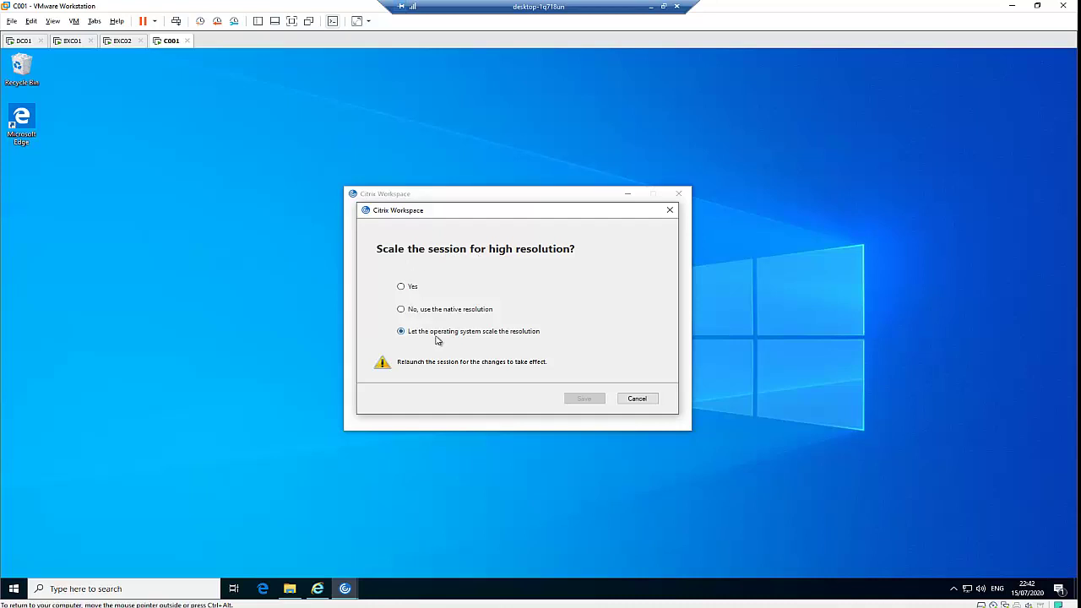
left_click(402, 288)
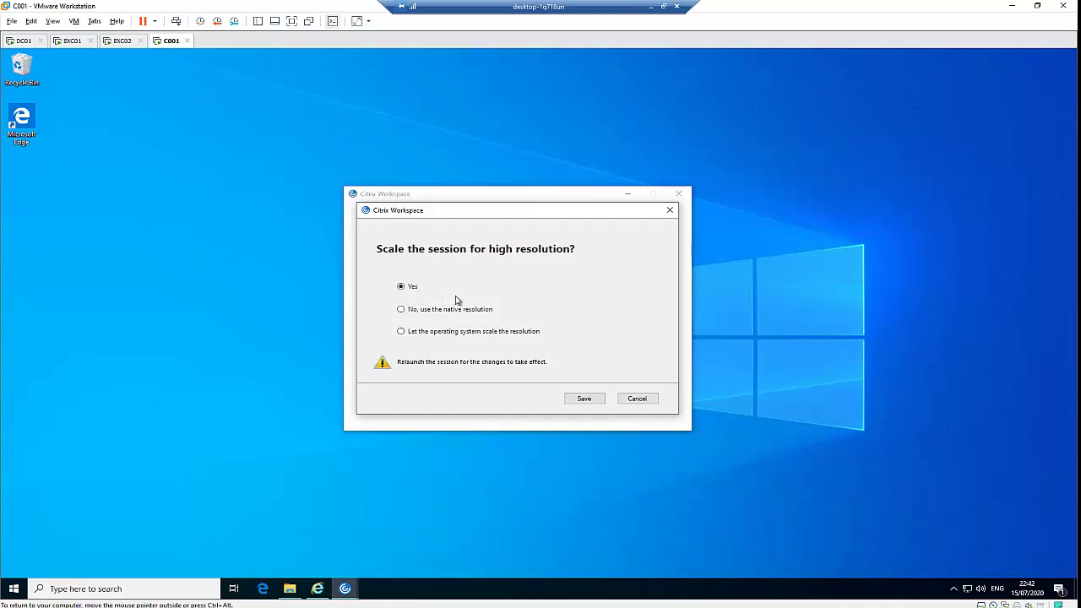
left_click(447, 311)
left_click(623, 401)
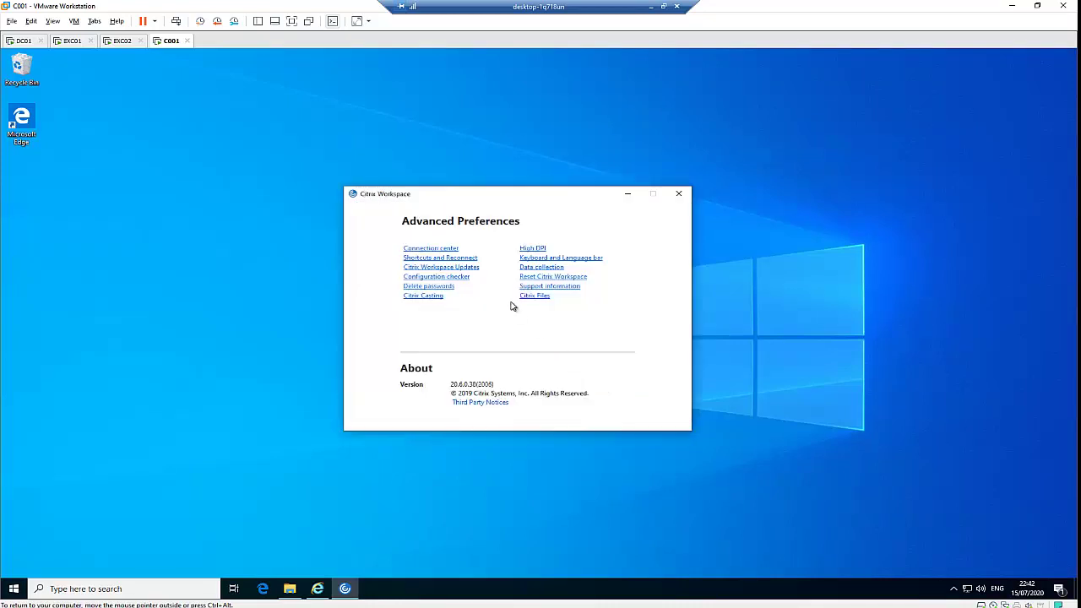
left_click(548, 259)
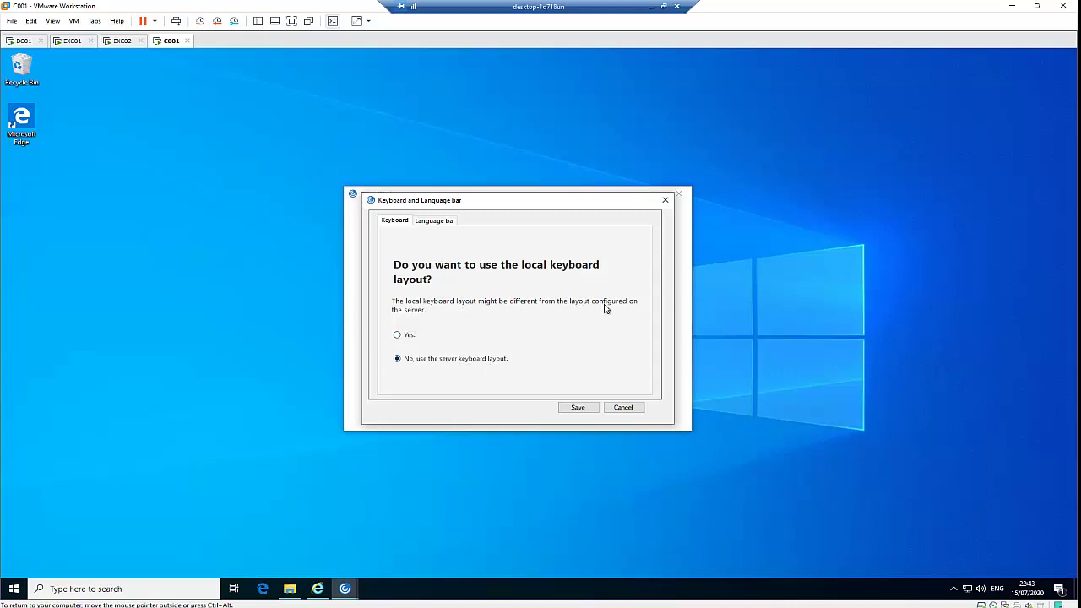
left_click(404, 337)
left_click(623, 409)
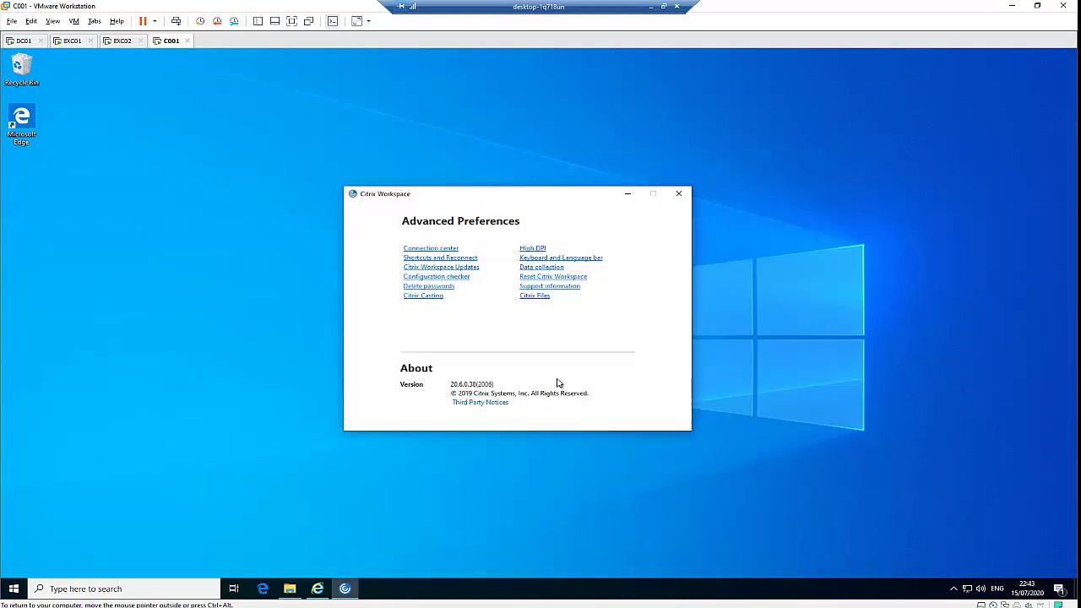
left_click(540, 269)
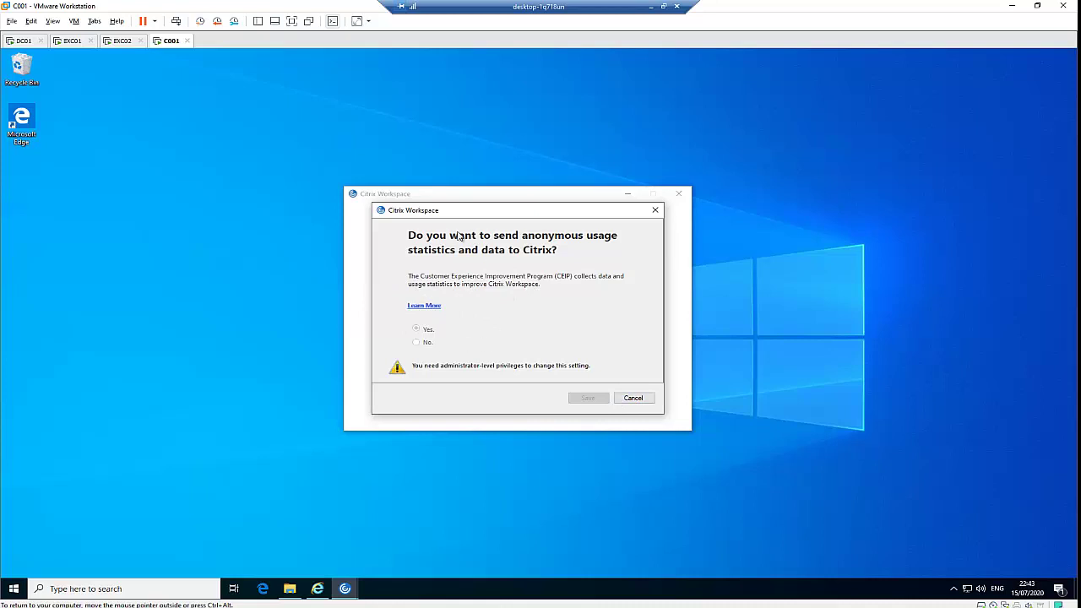
left_click(634, 397)
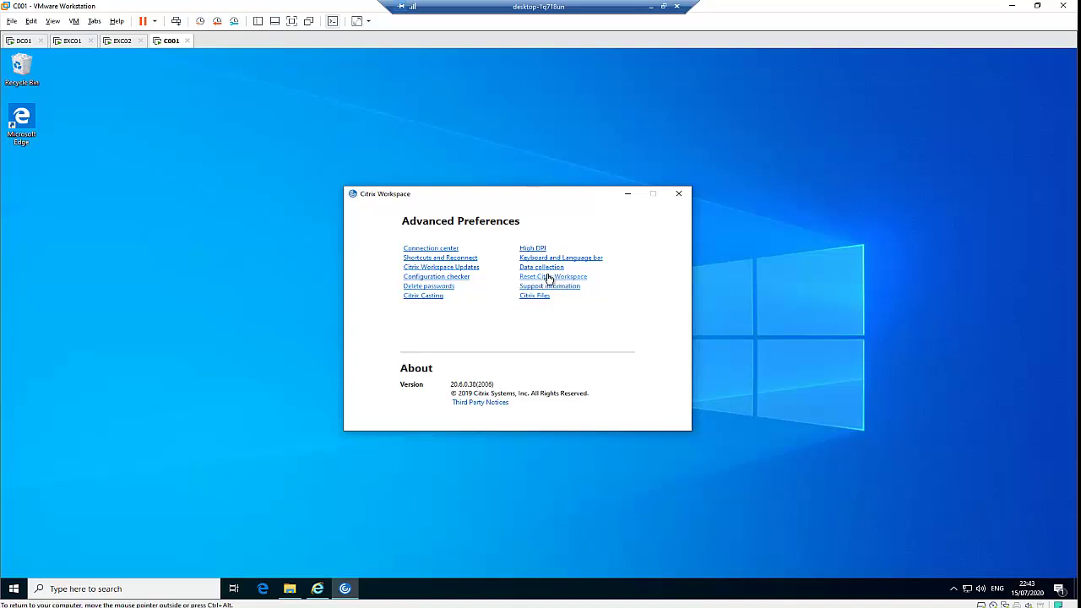
- Reset Citrix Workspace to its default settings and acknowledge the completion message
left_click(523, 278)
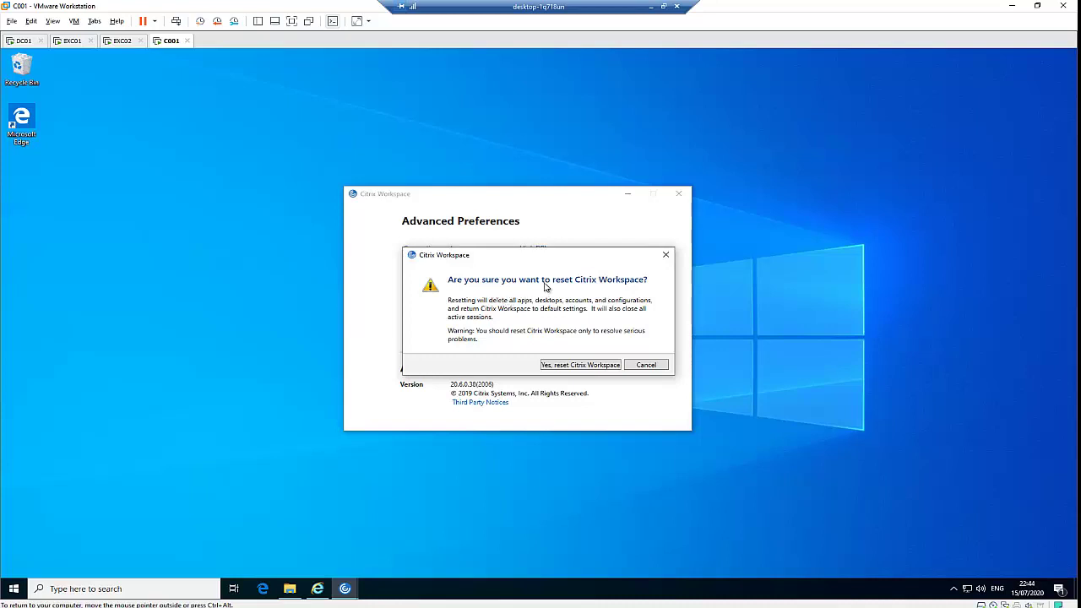
left_click(577, 365)
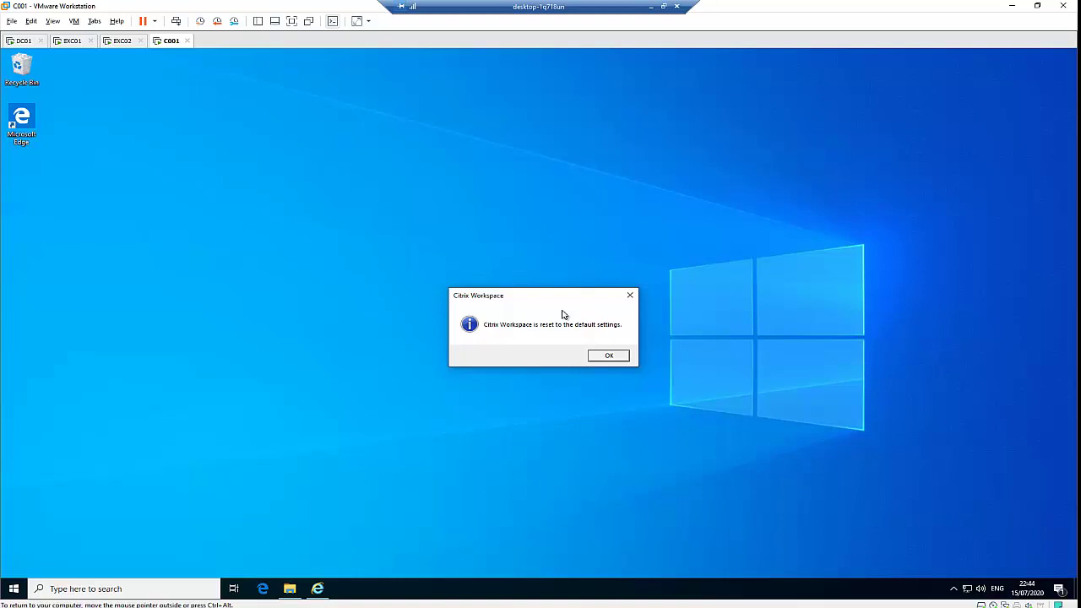
left_click(614, 355)
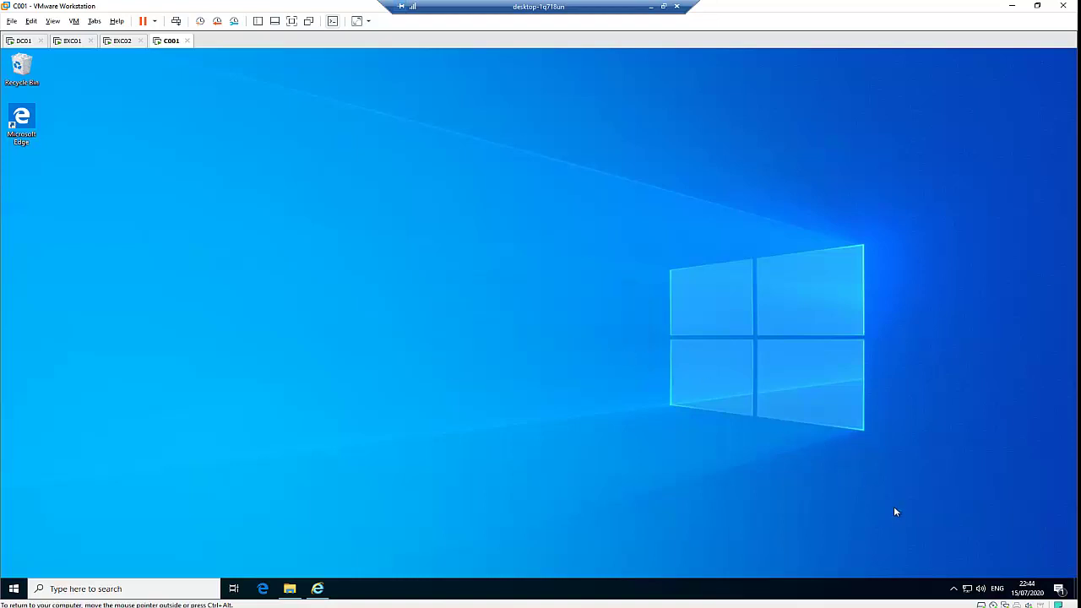
- Set the Add Account window not to show at sign-in, close it, and show the hidden tray icons
left_click(949, 589)
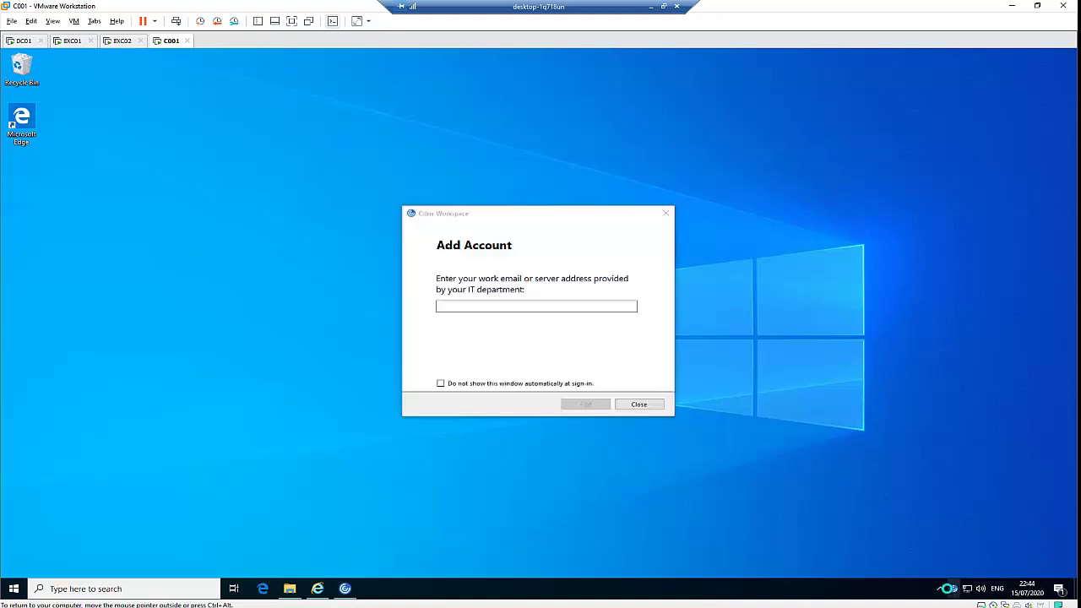
left_click(480, 385)
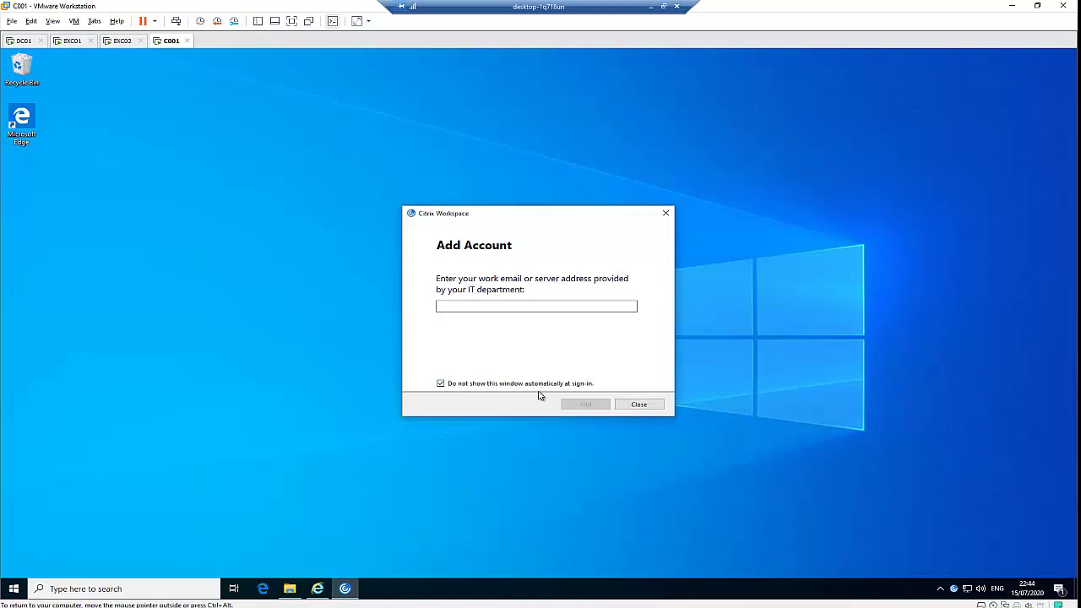
left_click(638, 407)
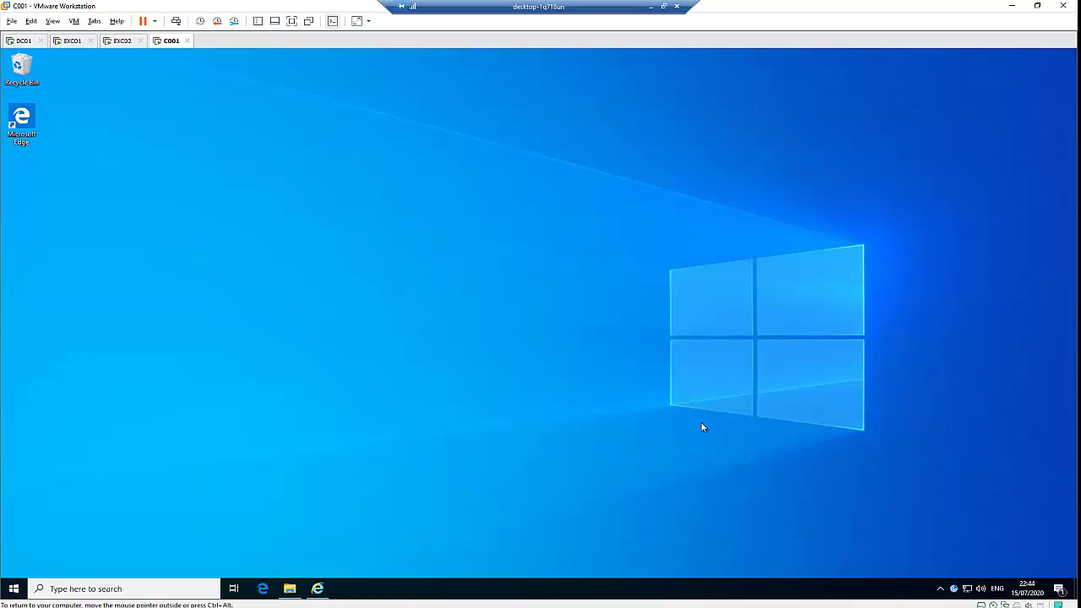
left_click(942, 590)
right_click(954, 568)
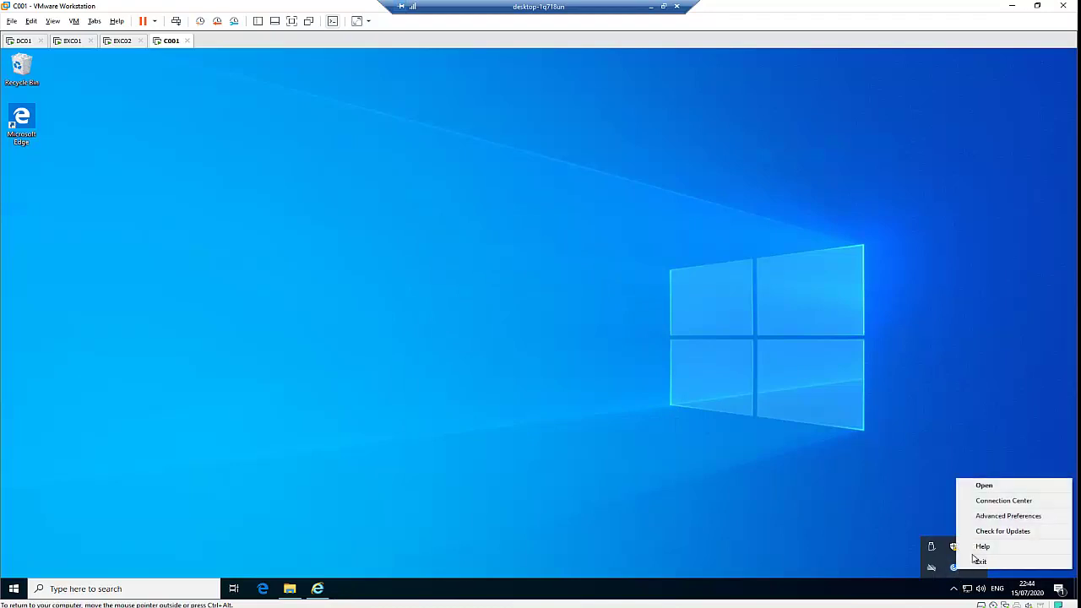
left_click(1004, 516)
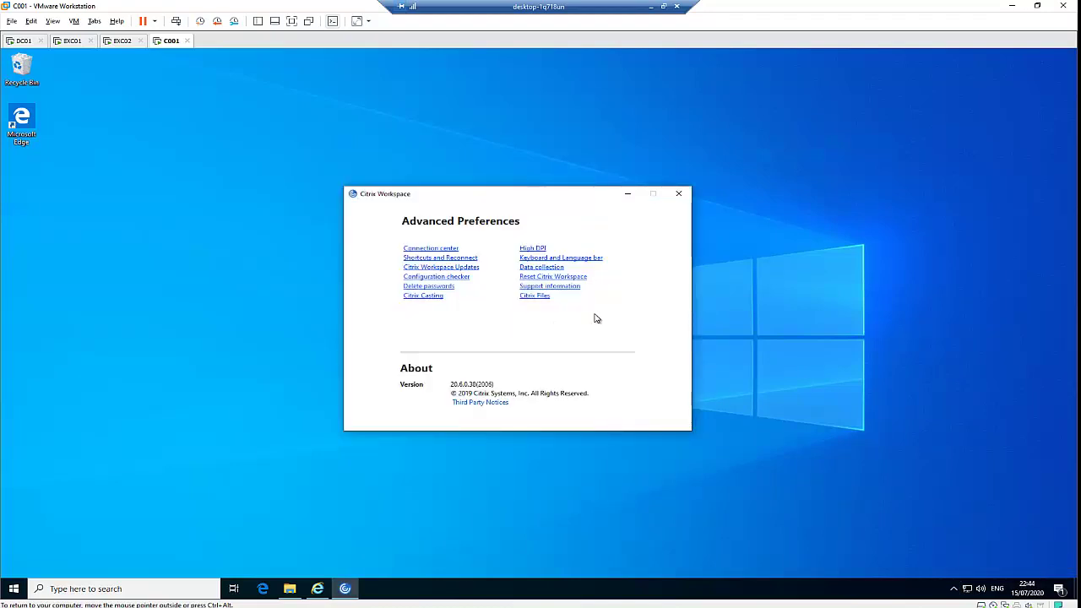
left_click(543, 289)
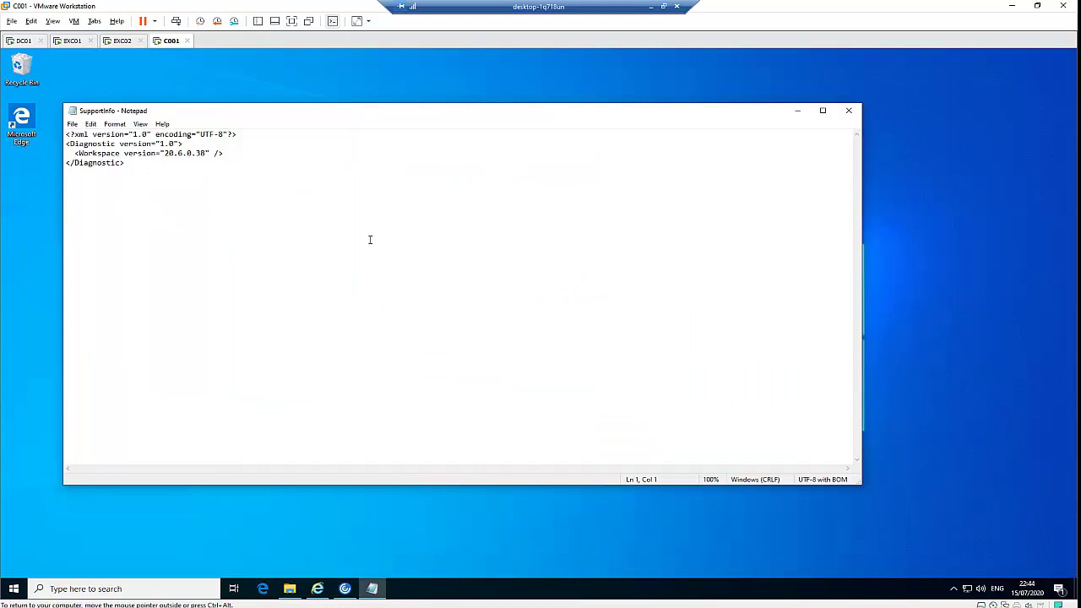
left_click(849, 111)
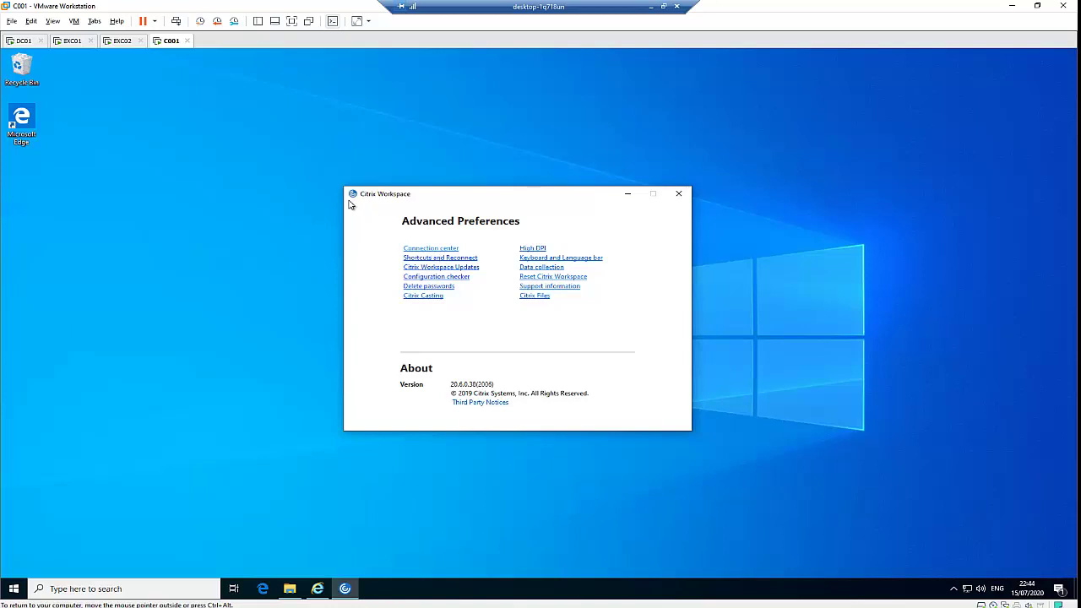
- Set the Citrix Files download location to the Documents folder and apply it
left_click(533, 297)
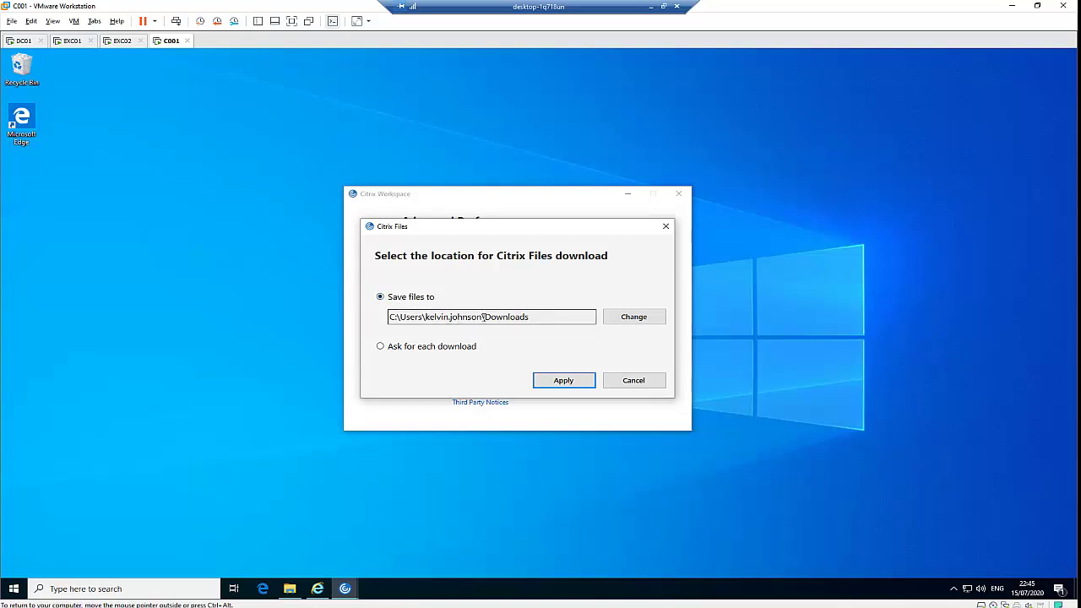
left_click(640, 324)
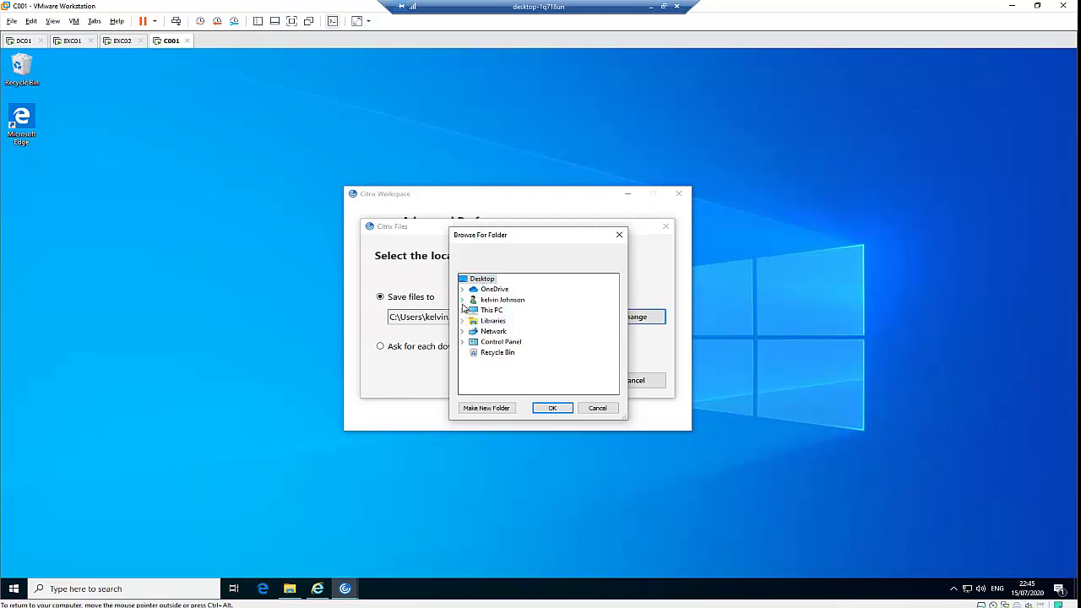
left_click(463, 301)
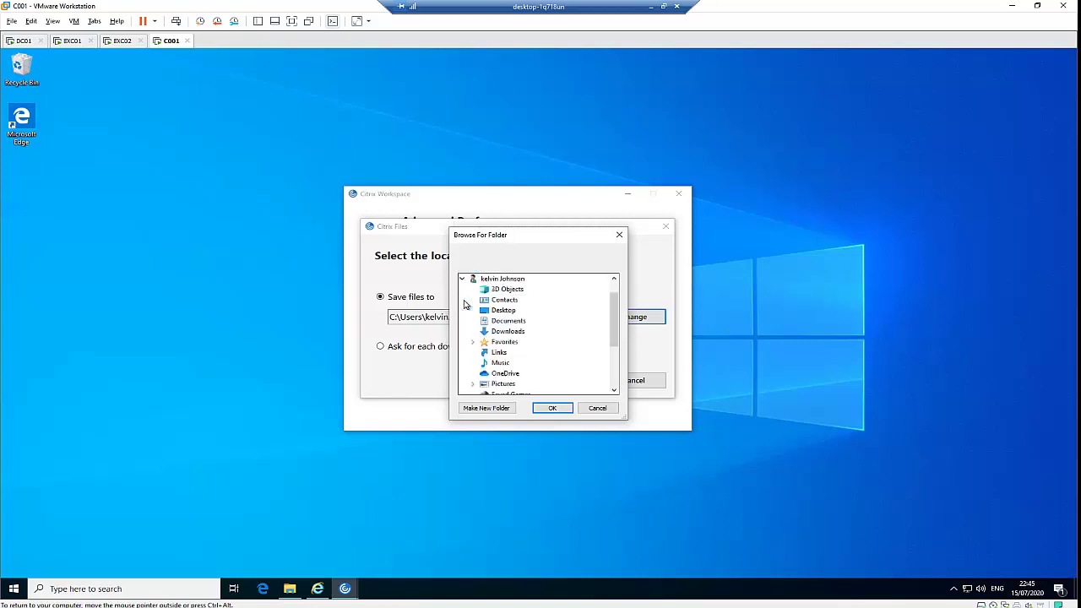
left_click(510, 323)
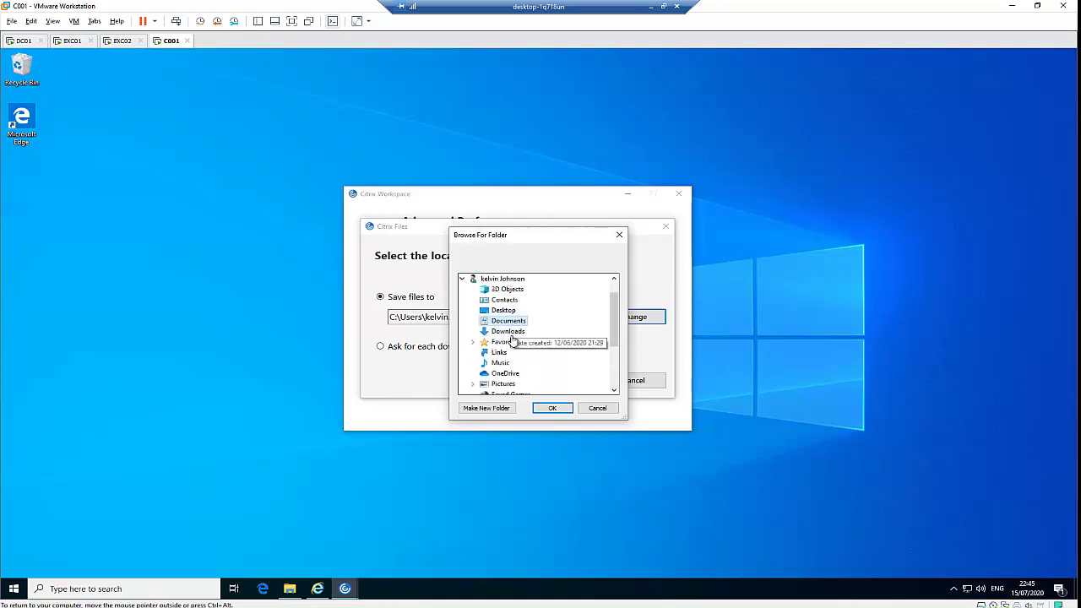
left_click(552, 408)
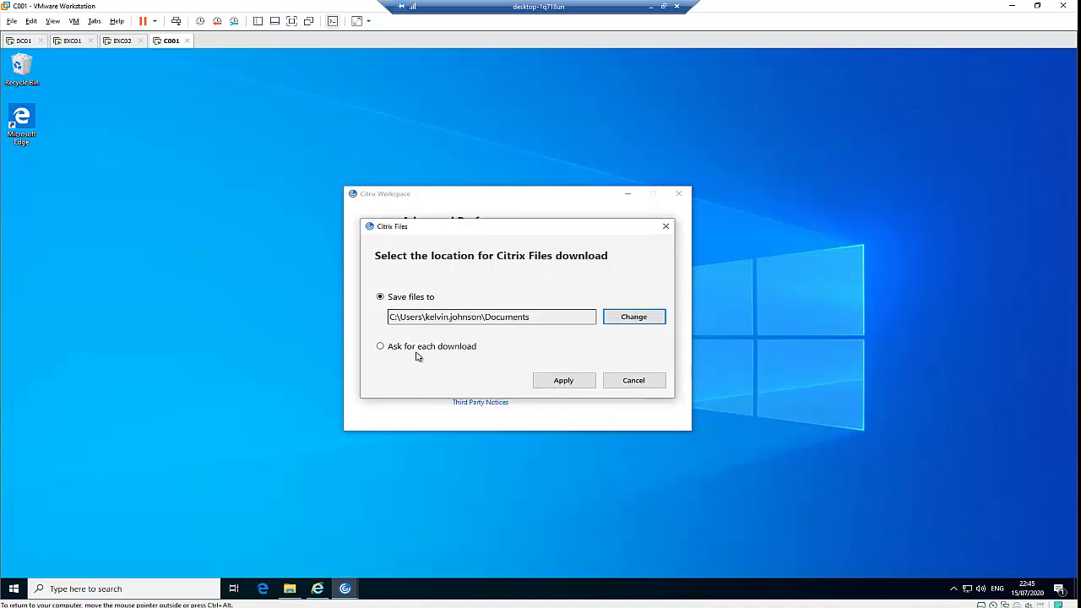
left_click(561, 379)
- Switch the Citrix Files download setting to Ask for each download and apply
left_click(535, 296)
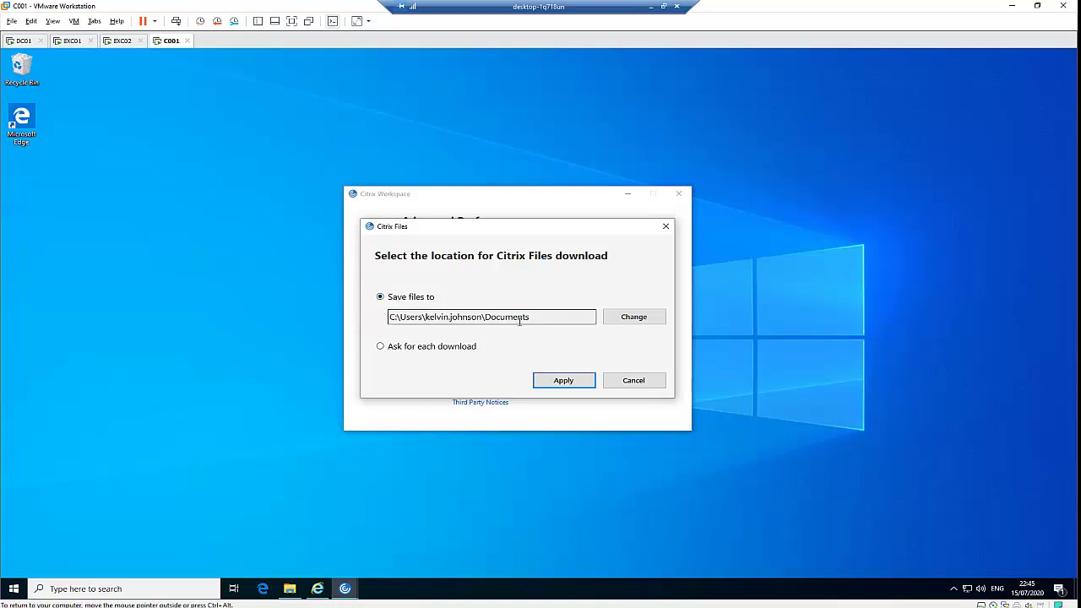
left_click(399, 349)
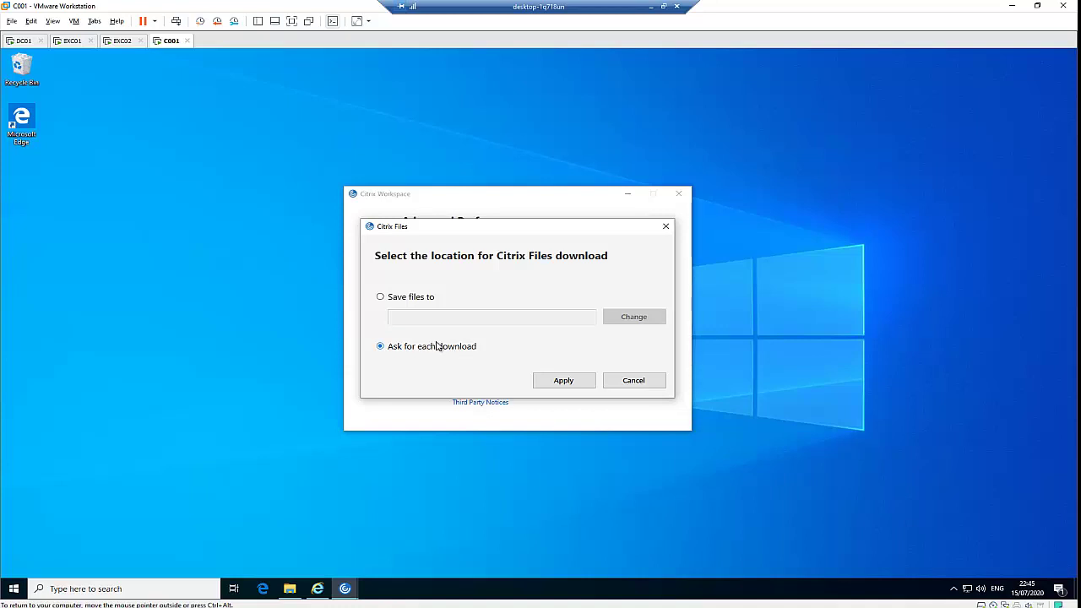
left_click(565, 382)
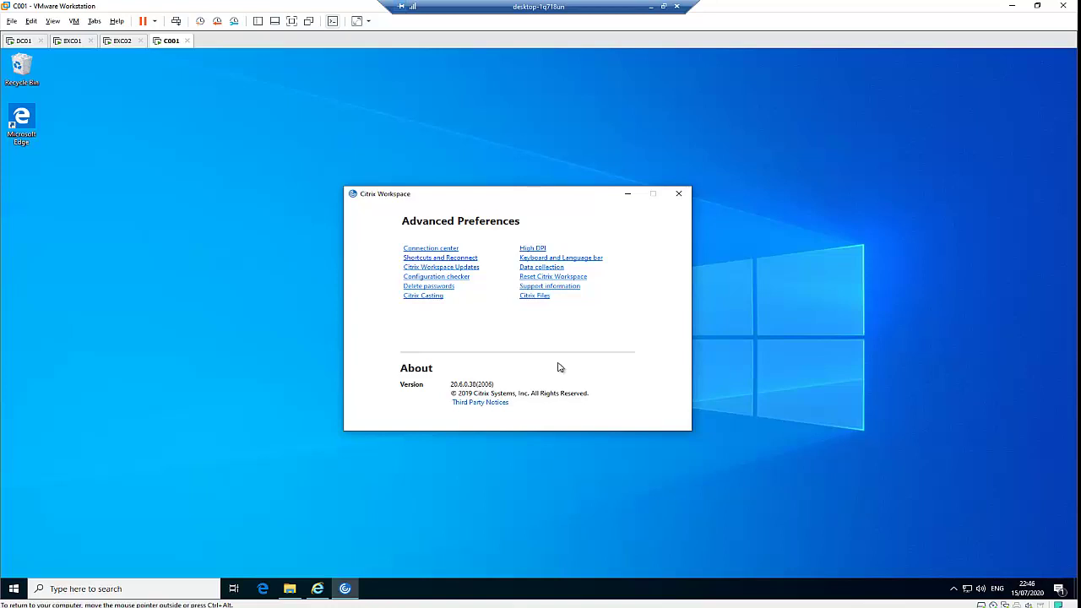
- Close Advanced Preferences and open the Citrix Workspace Start-menu shortcut's file location
left_click(680, 195)
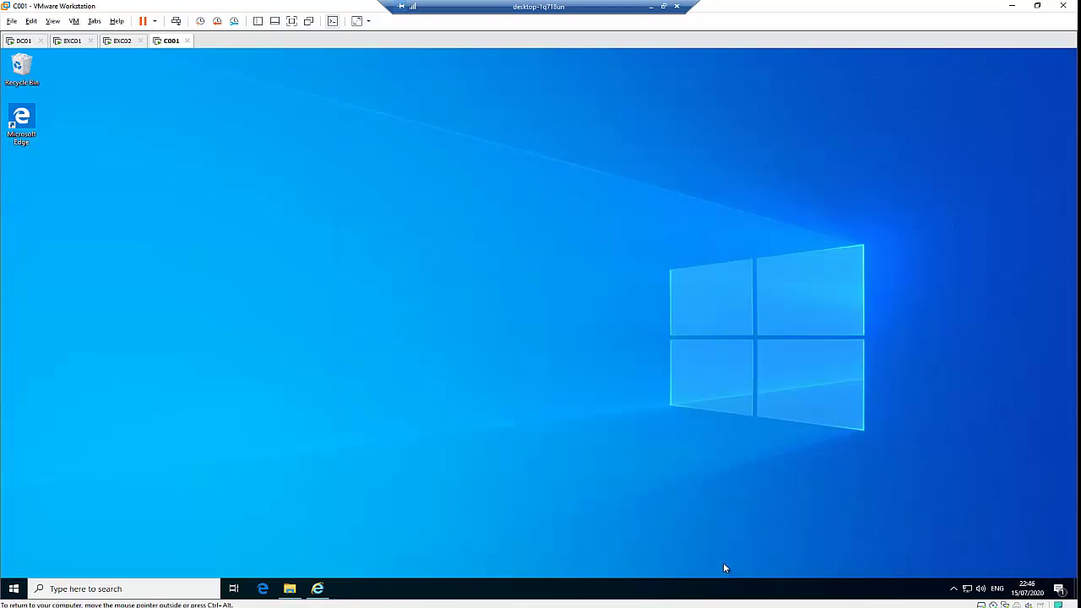
left_click(12, 591)
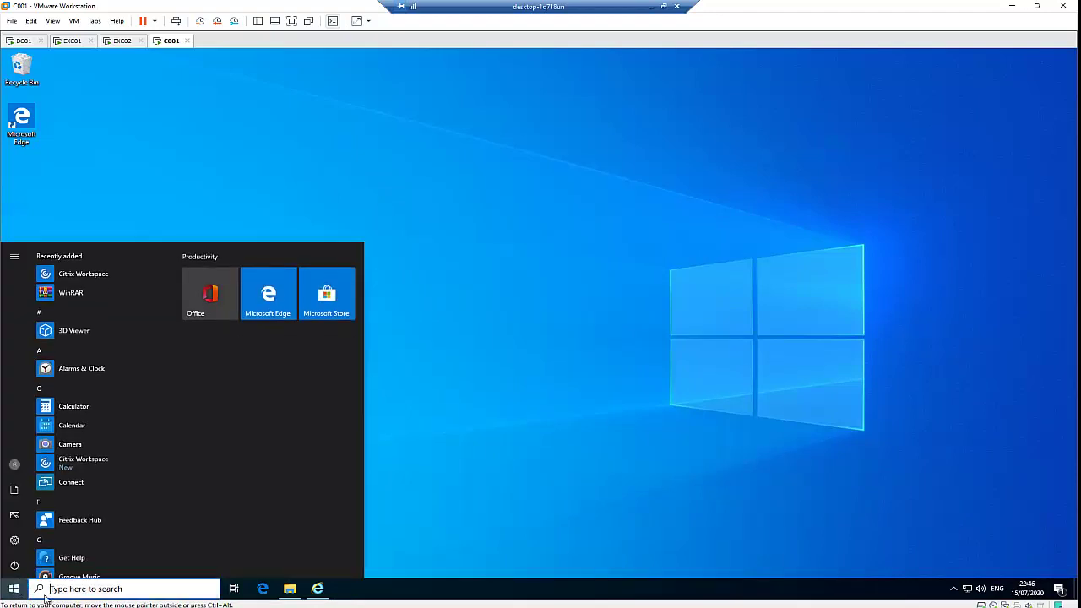
right_click(103, 278)
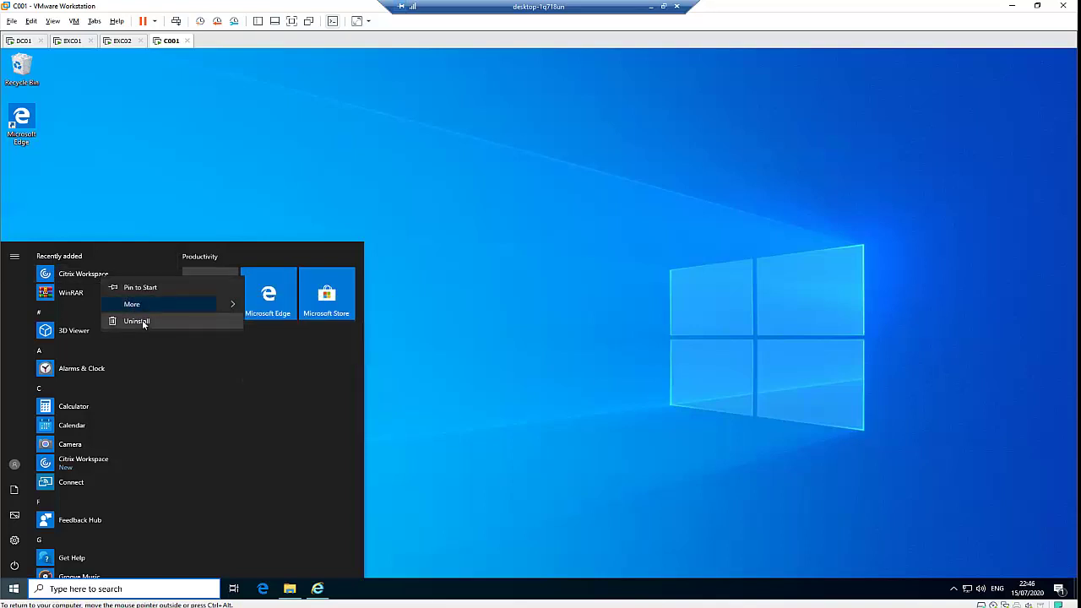
mouse_move(167, 306)
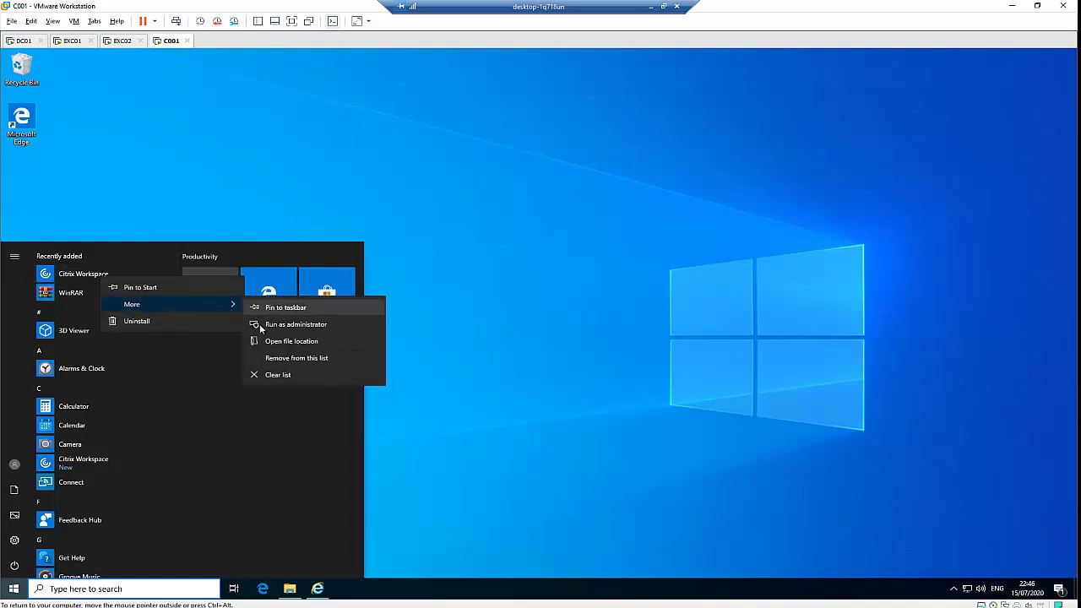
left_click(300, 341)
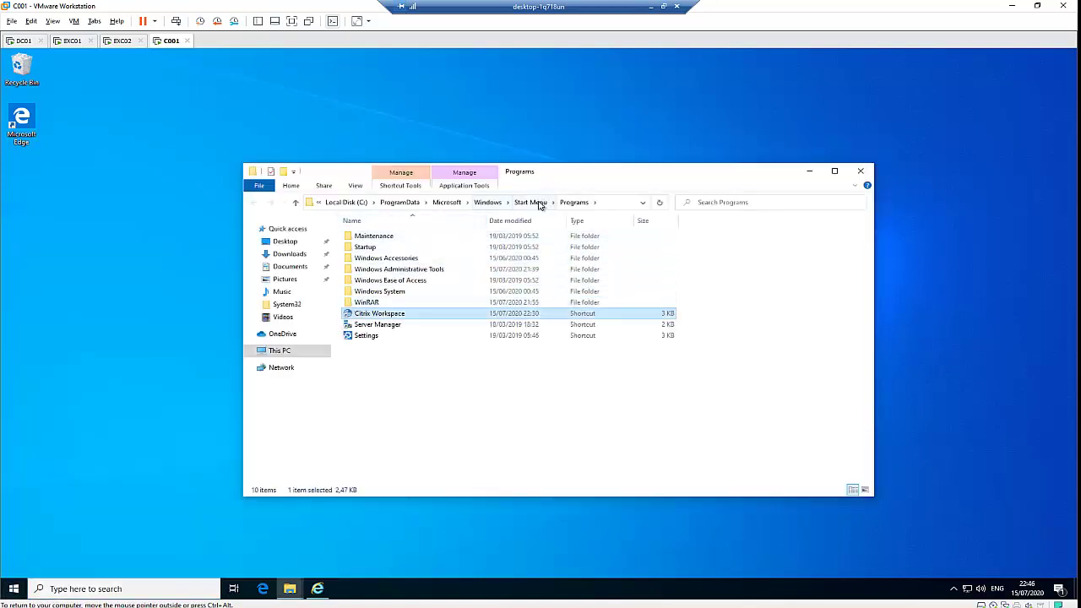
- Open the shortcut's target folder, ICA Client\SelfServicePlugin, and scroll through its SelfService files
right_click(365, 313)
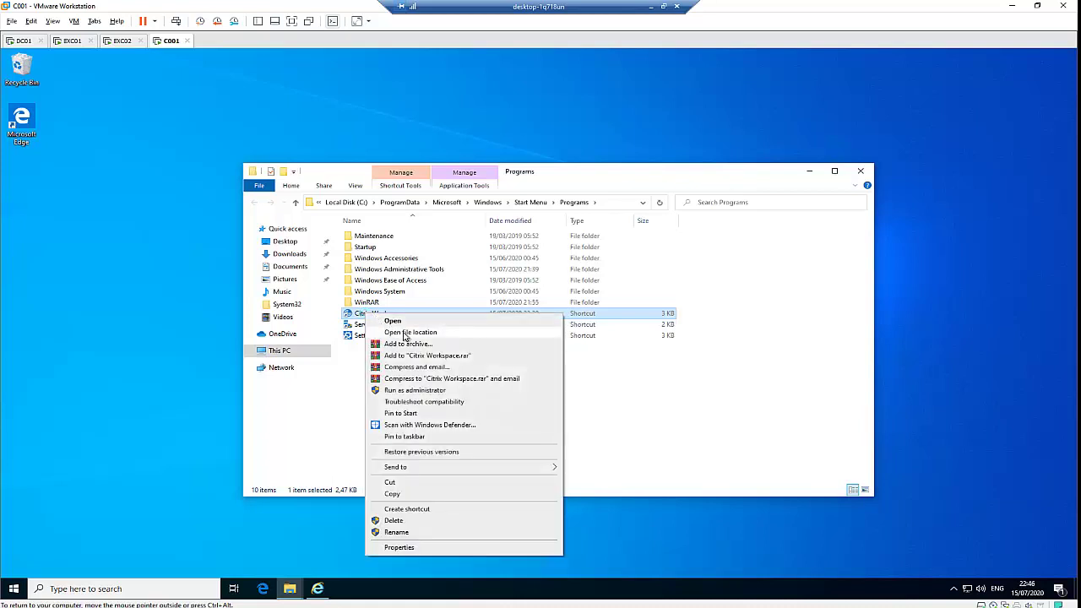
left_click(410, 332)
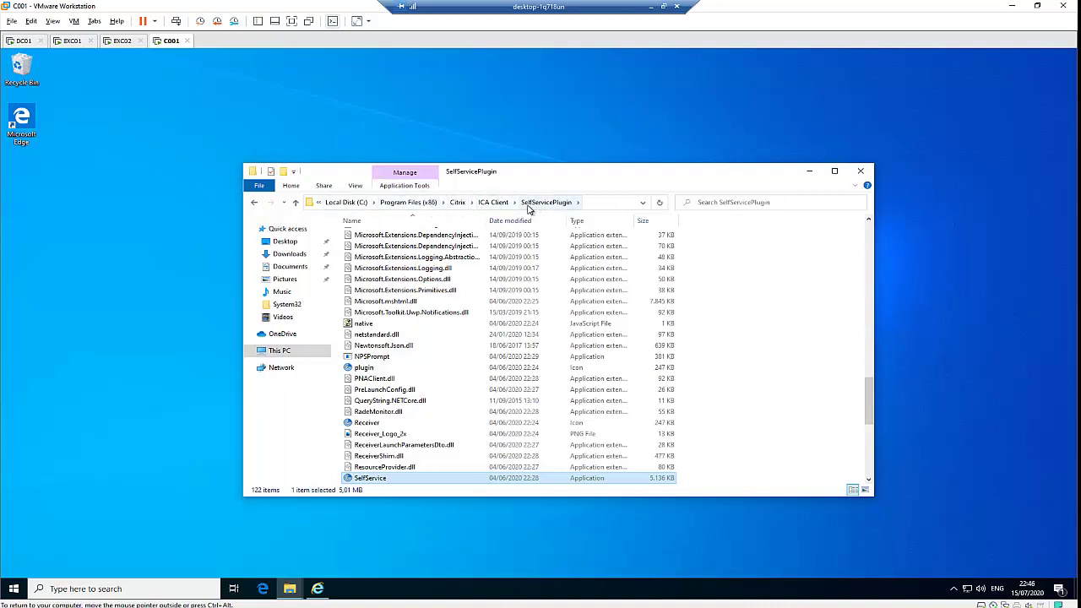
scroll(391, 435, "down", 2)
scroll(392, 435, "down", 5)
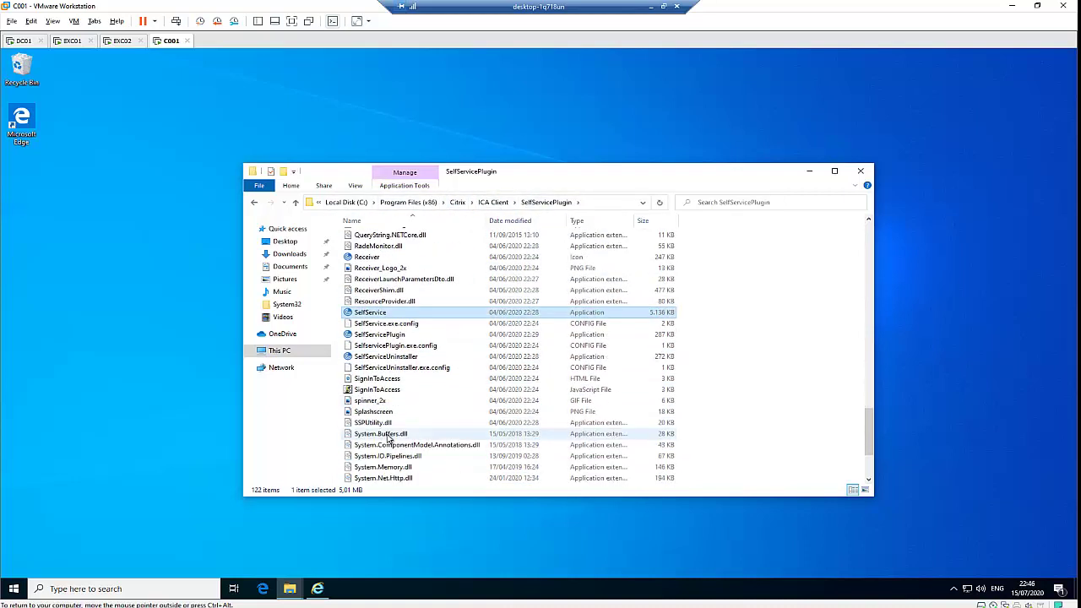
right_click(387, 439)
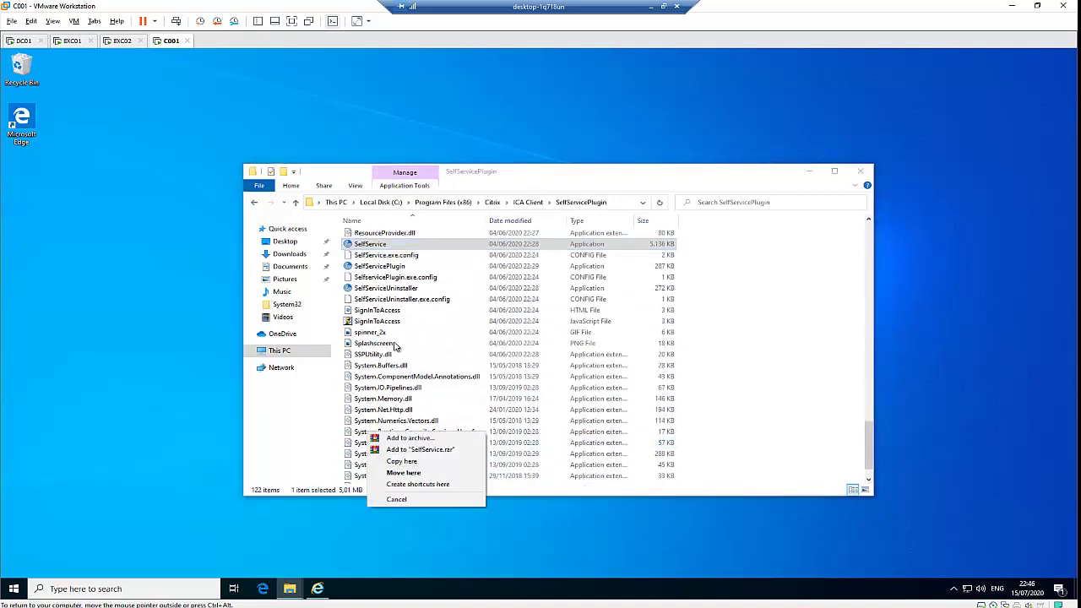
left_click(407, 332)
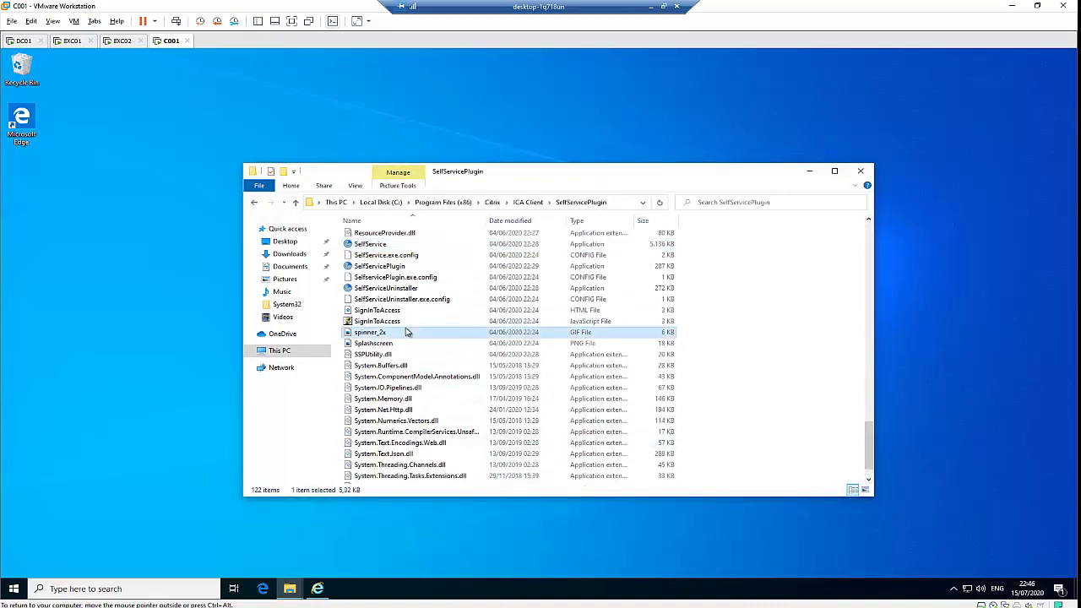